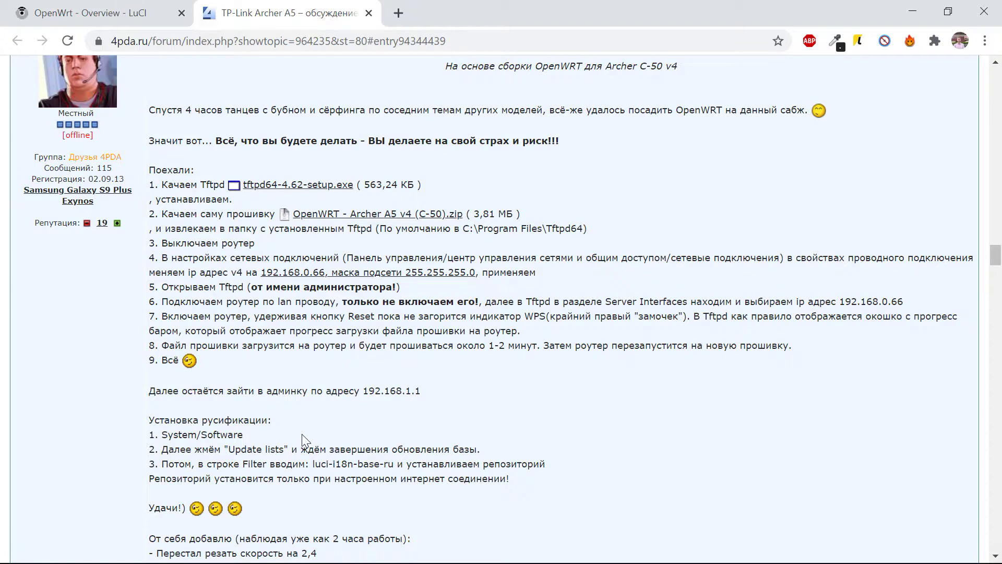
Step: Review the forum post's OpenWRT flashing instructions for the Archer A5 v4, including the static IP settings and the Russian localization steps
triple_click(147, 191)
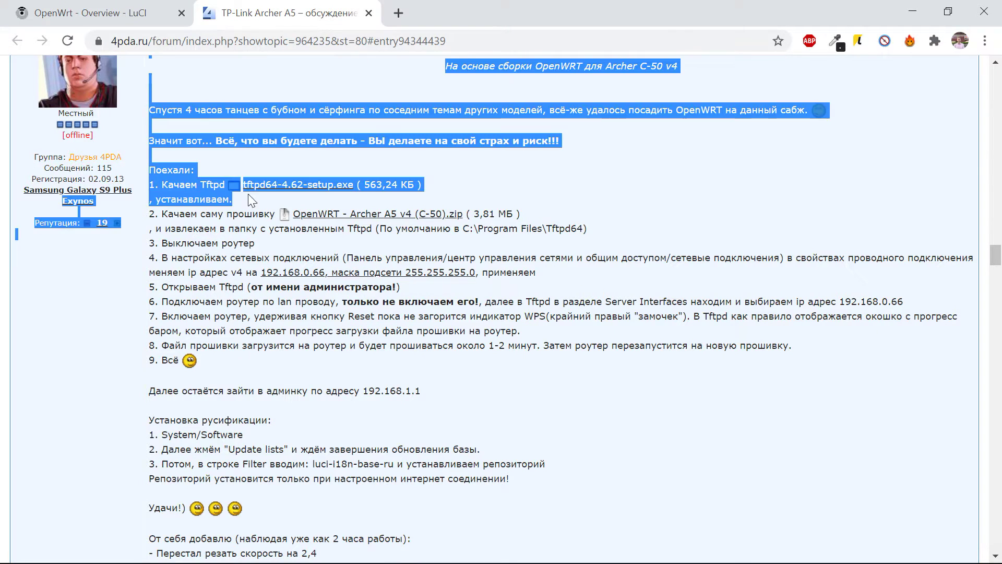
click(258, 201)
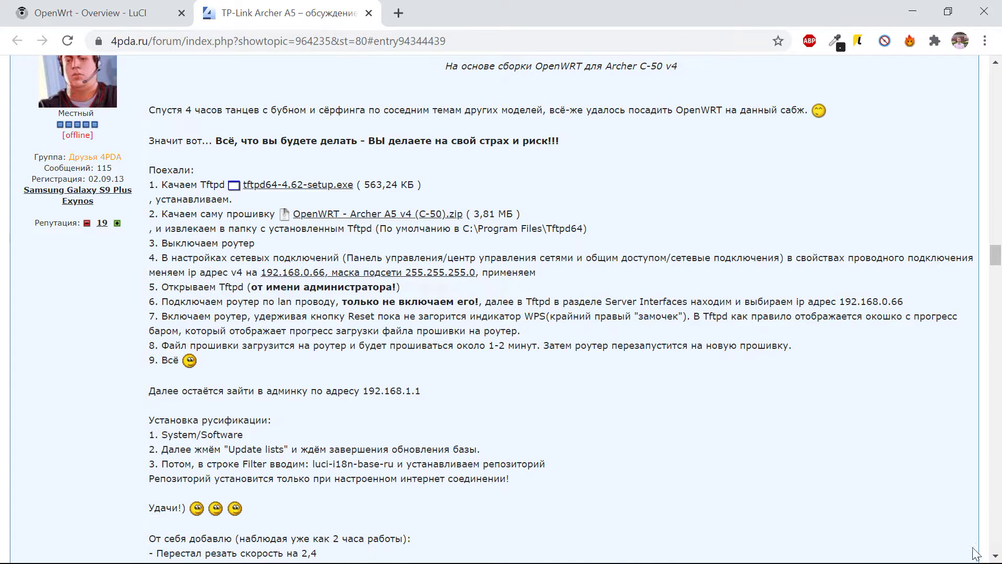
drag(257, 272, 465, 278)
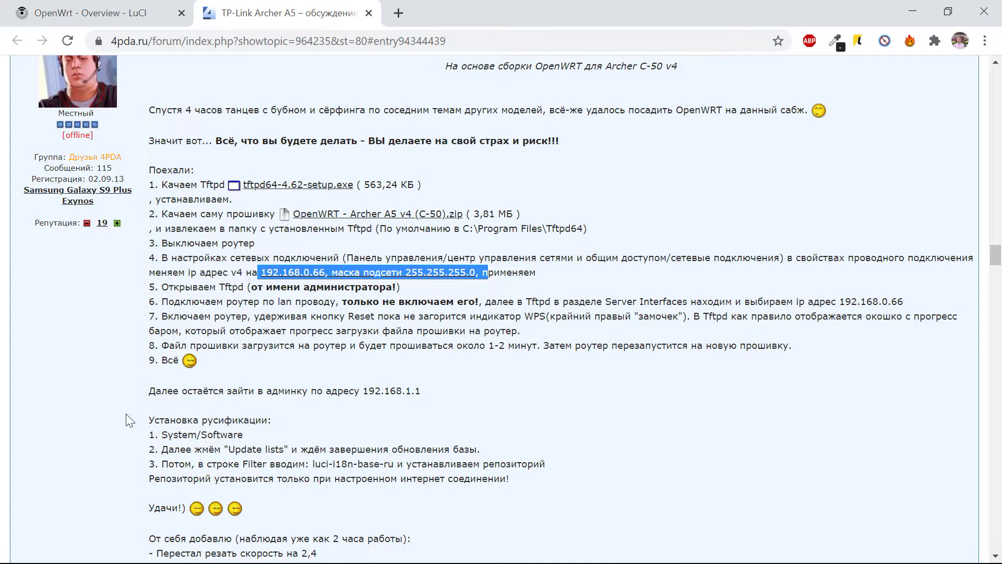
mouse_move(171, 434)
mouse_down()
mouse_move(149, 424)
mouse_move(560, 481)
mouse_move(293, 449)
mouse_move(167, 448)
mouse_move(155, 434)
mouse_up()
click(560, 480)
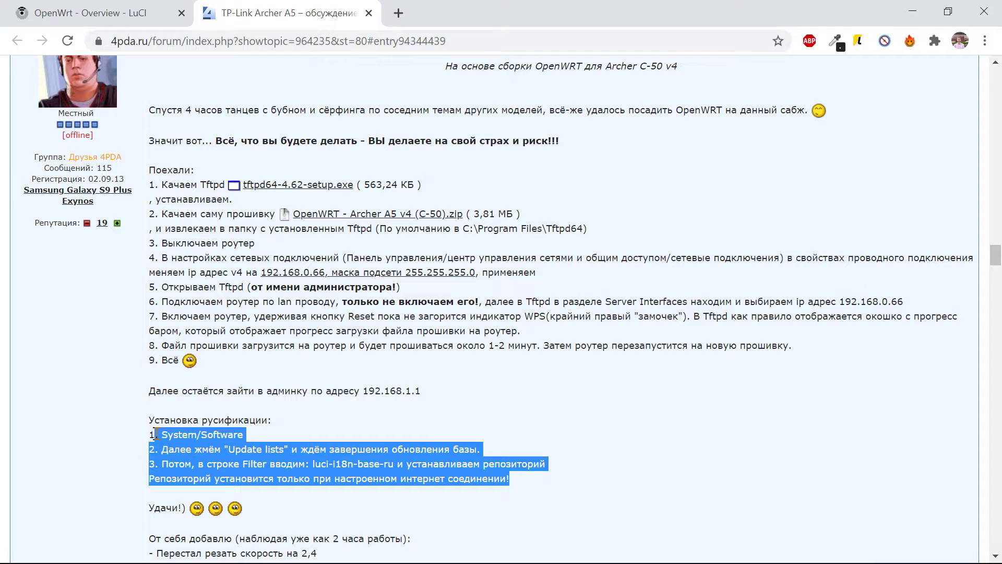
scroll(439, 458, down, 2)
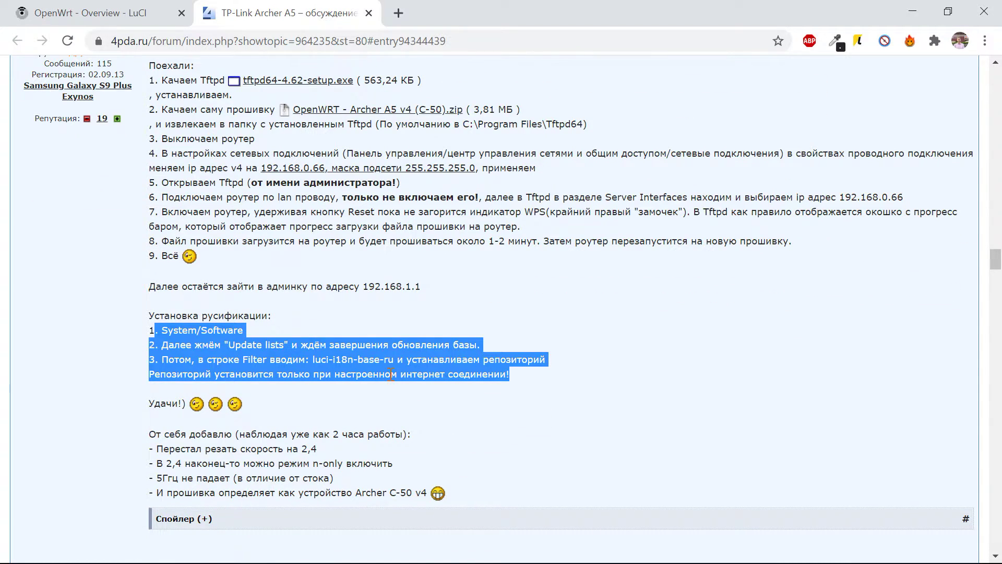
scroll(439, 431, up, 4)
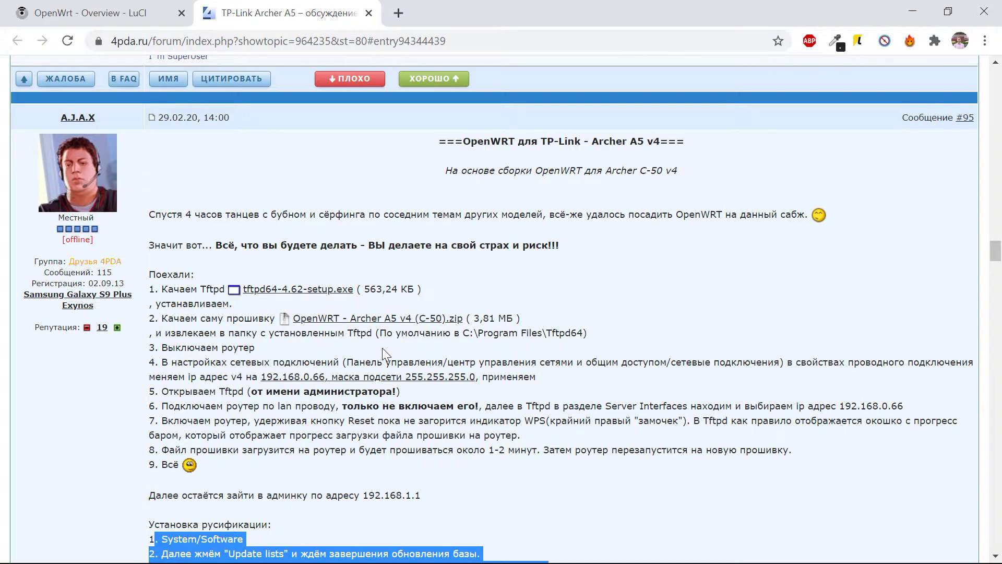
Step: Switch to the OpenWrt LuCI page and review the Status Overview, from system information down to the active DHCP leases
click(138, 15)
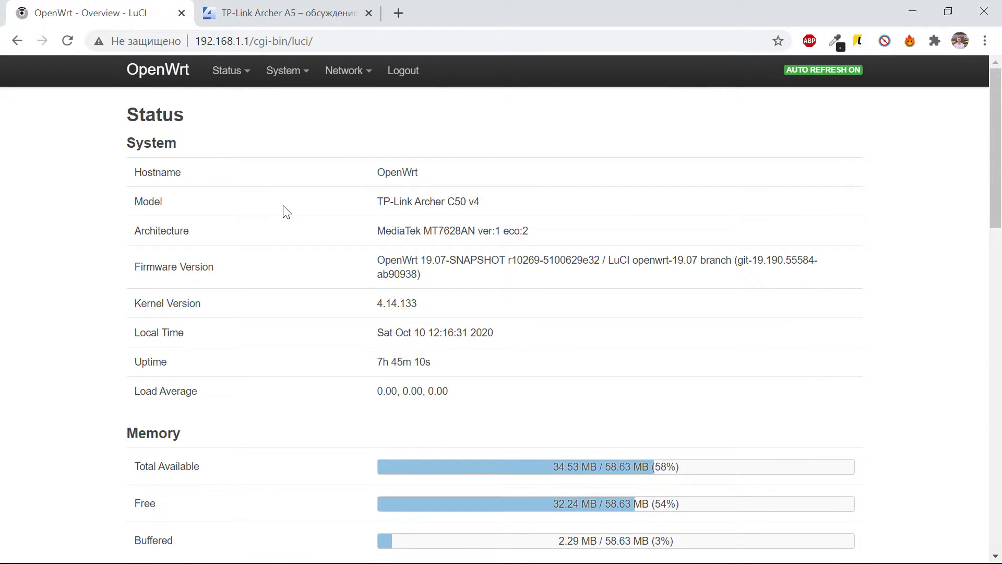
mouse_move(299, 90)
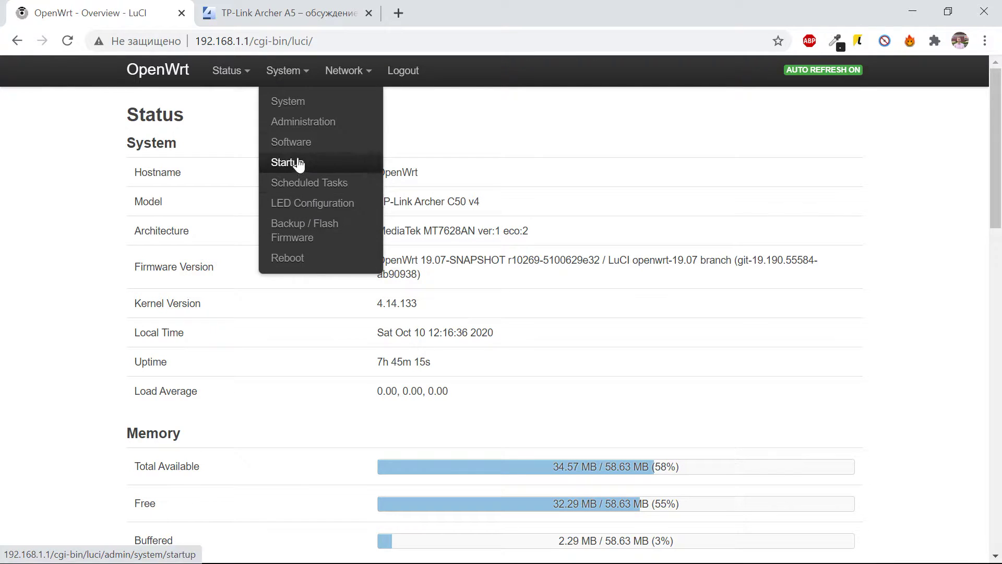
mouse_move(329, 81)
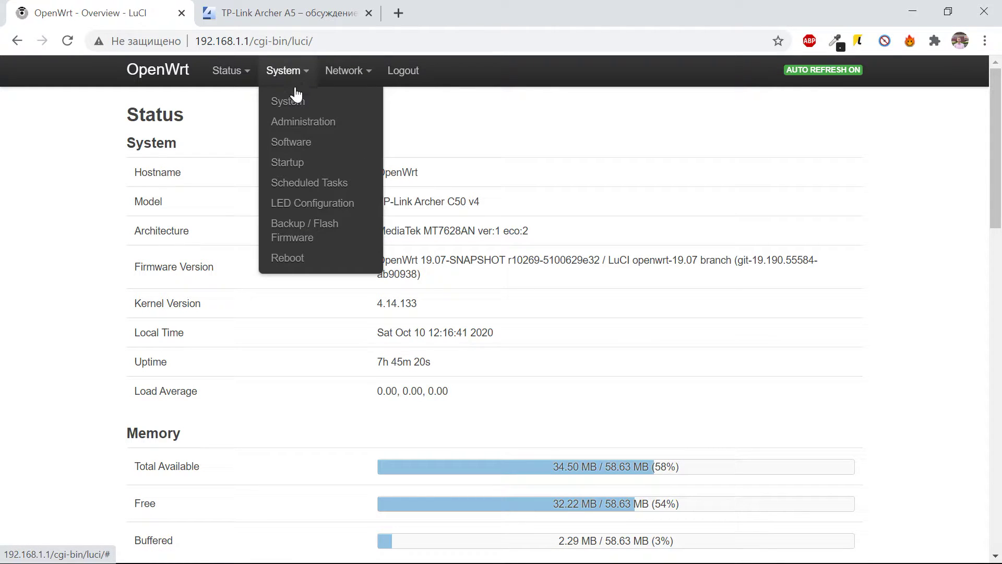
click(236, 102)
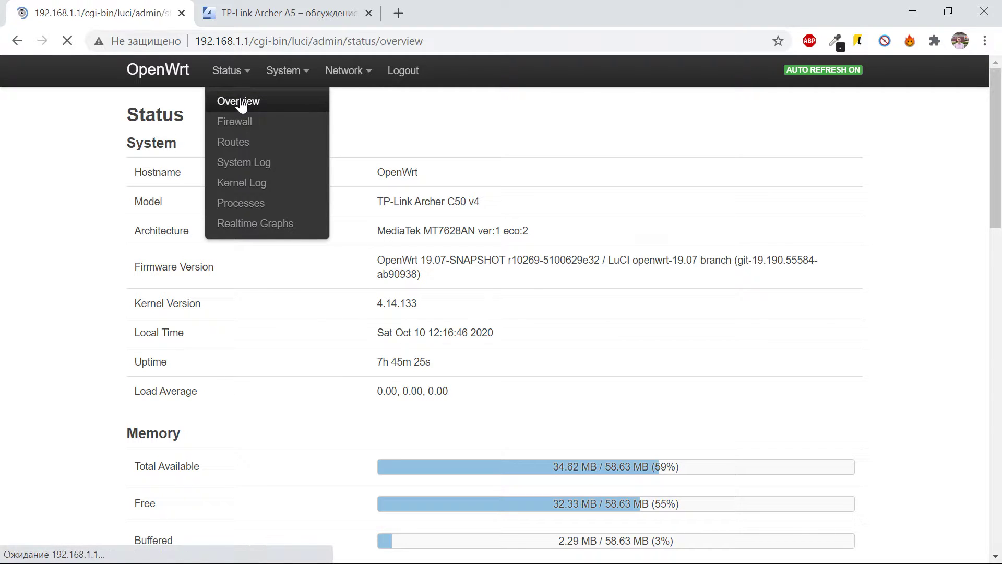
scroll(398, 196, down, 15)
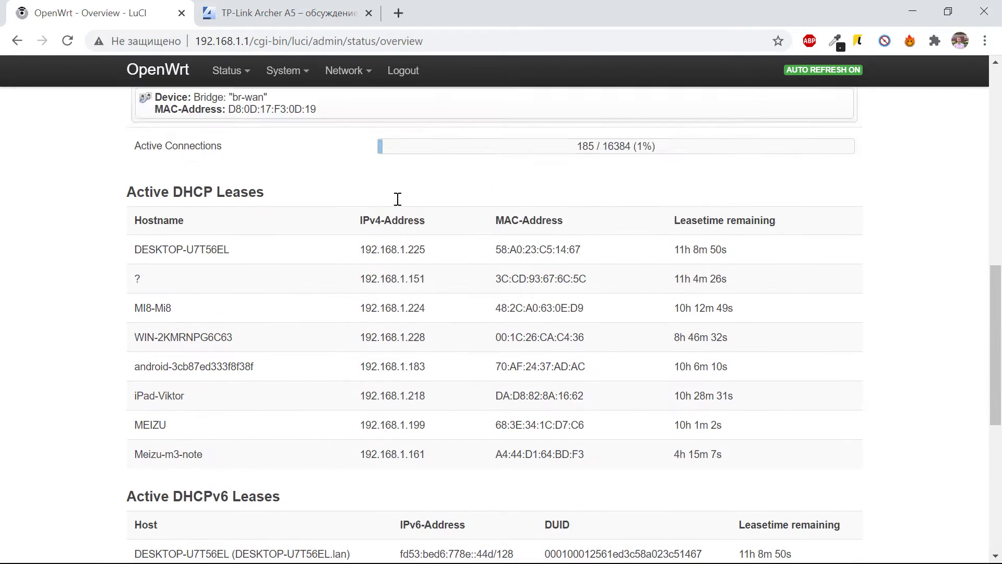
scroll(398, 198, up, 15)
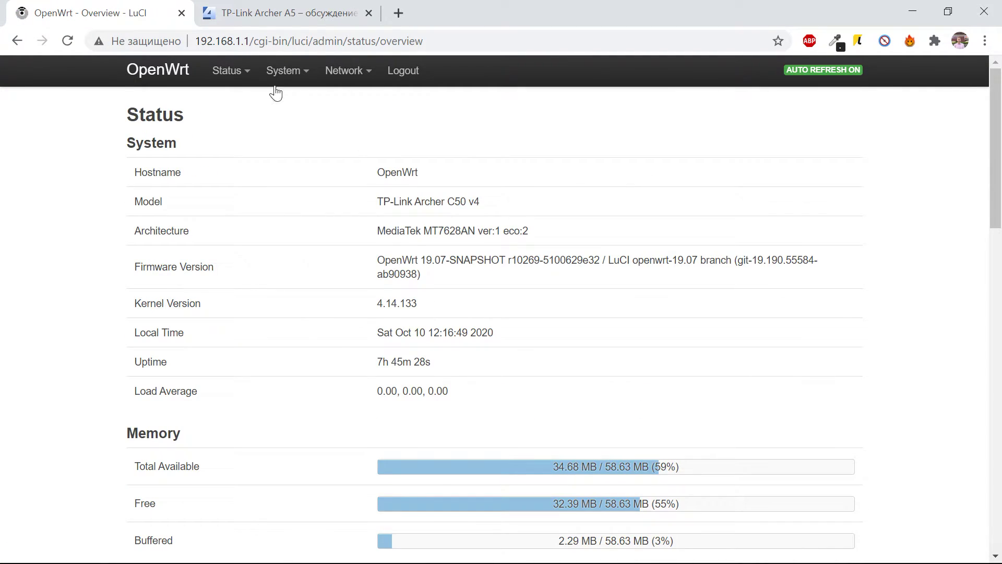
Step: Open the System properties page and view its Logging, Language and Style, and Advanced settings
mouse_move(254, 75)
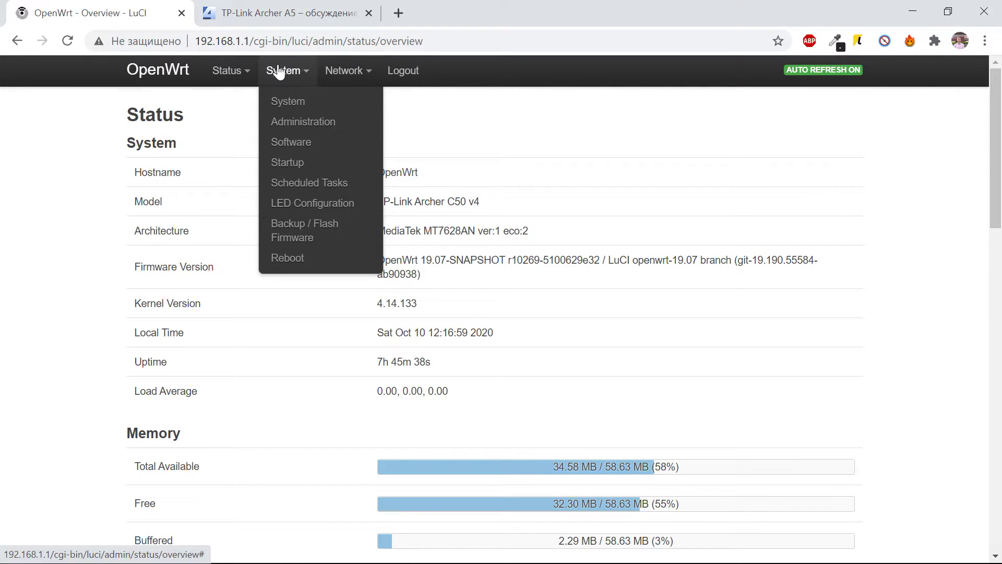
click(288, 107)
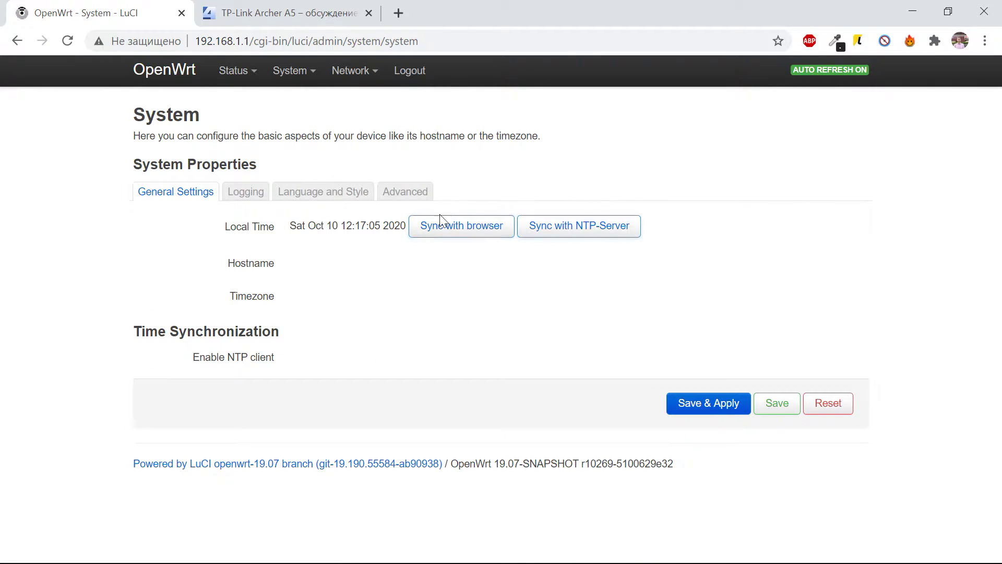
click(250, 198)
click(306, 200)
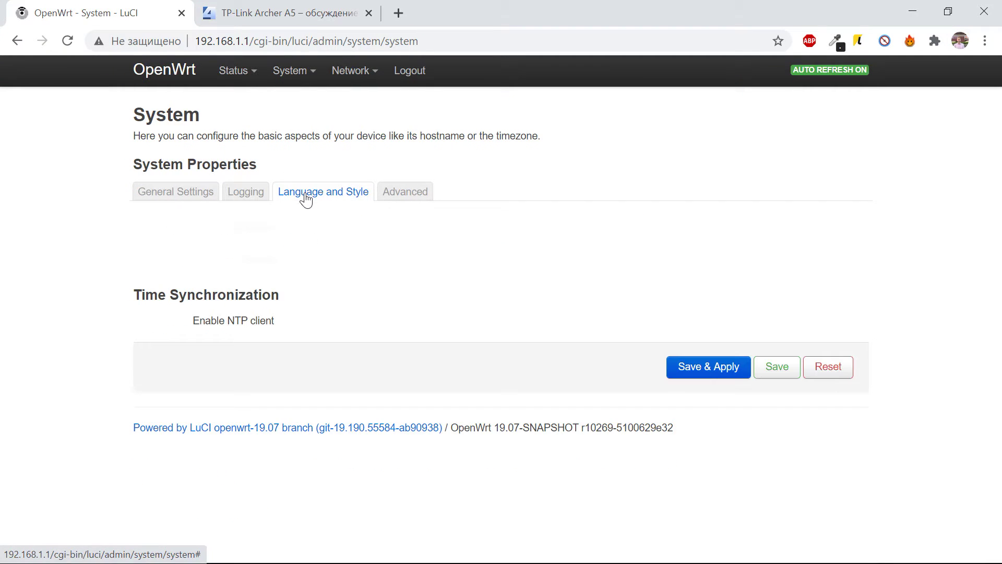
click(418, 191)
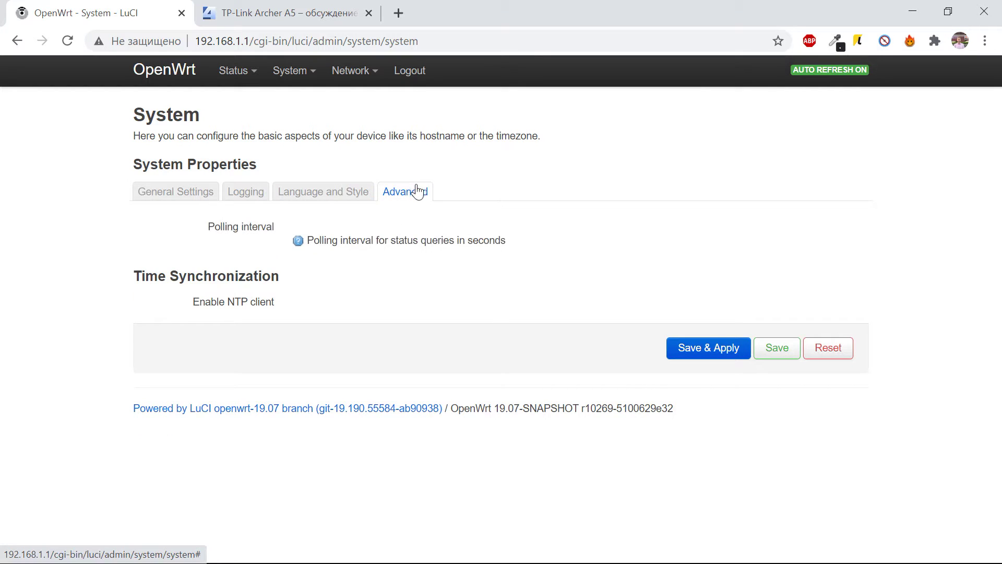
Step: Open the Administration page and view the Router Password, SSH Access and SSH-Keys sections
mouse_move(278, 74)
click(290, 126)
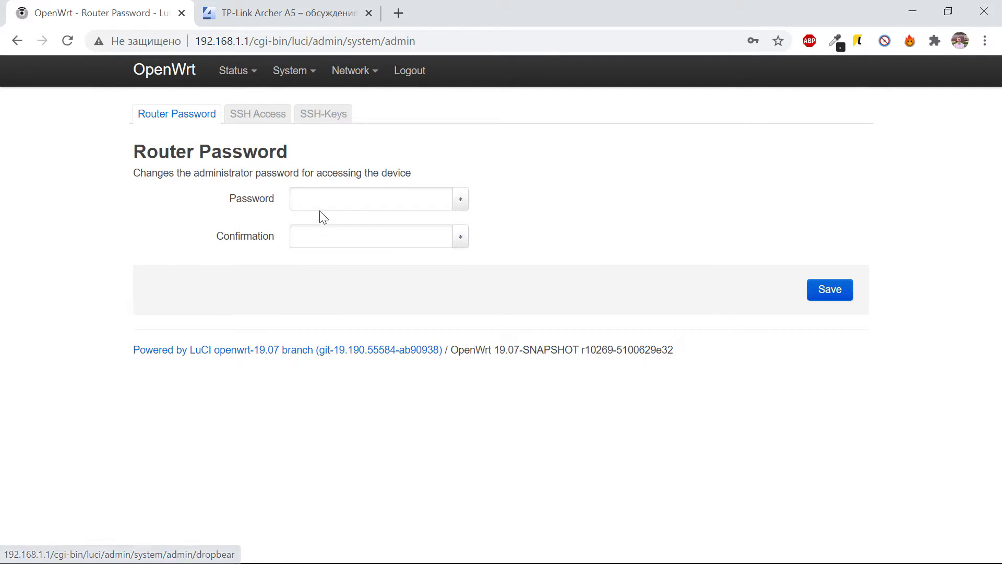
click(243, 121)
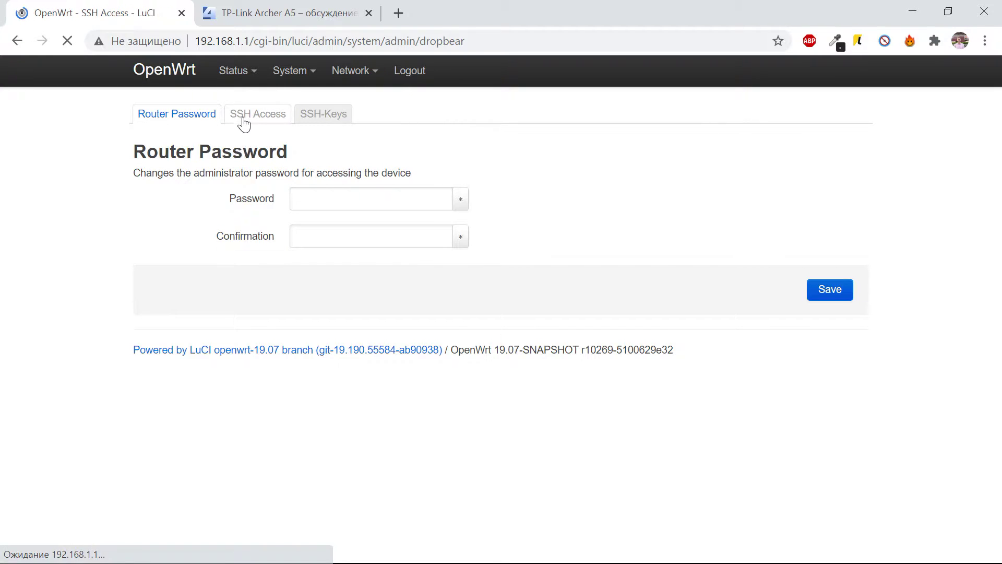
click(319, 125)
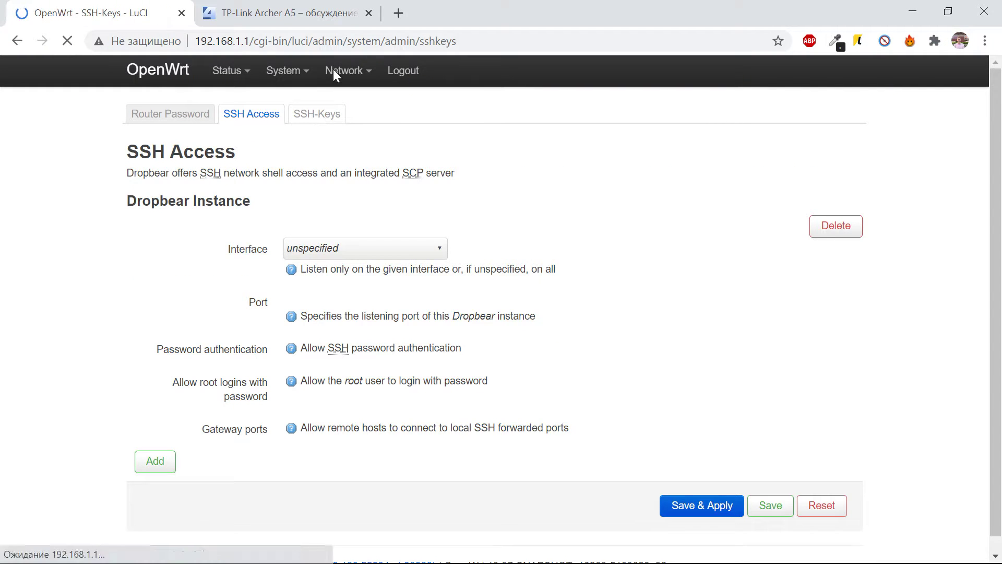
Step: Update the package lists on the Software page and dismiss the package manager's output
mouse_move(302, 74)
click(307, 147)
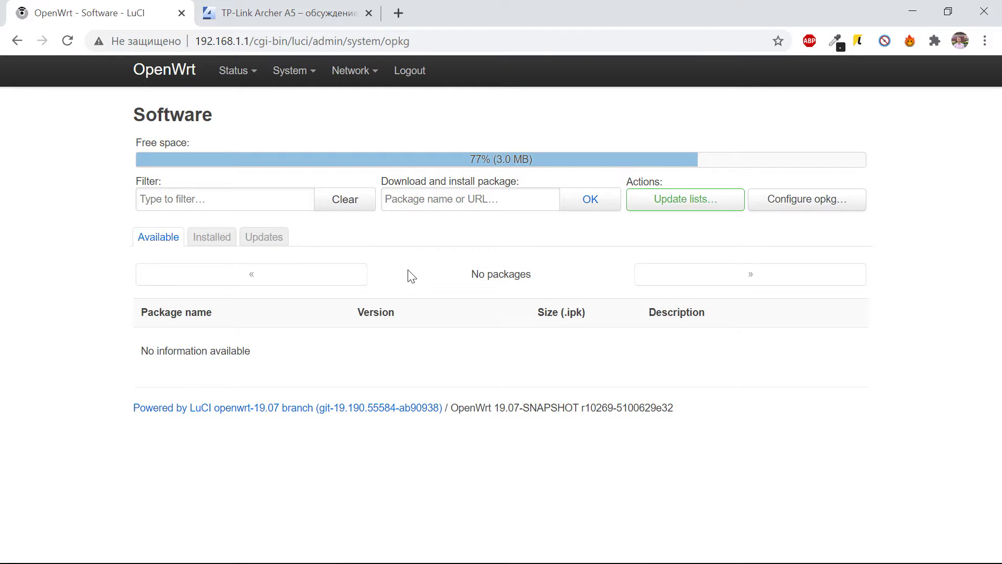
click(693, 202)
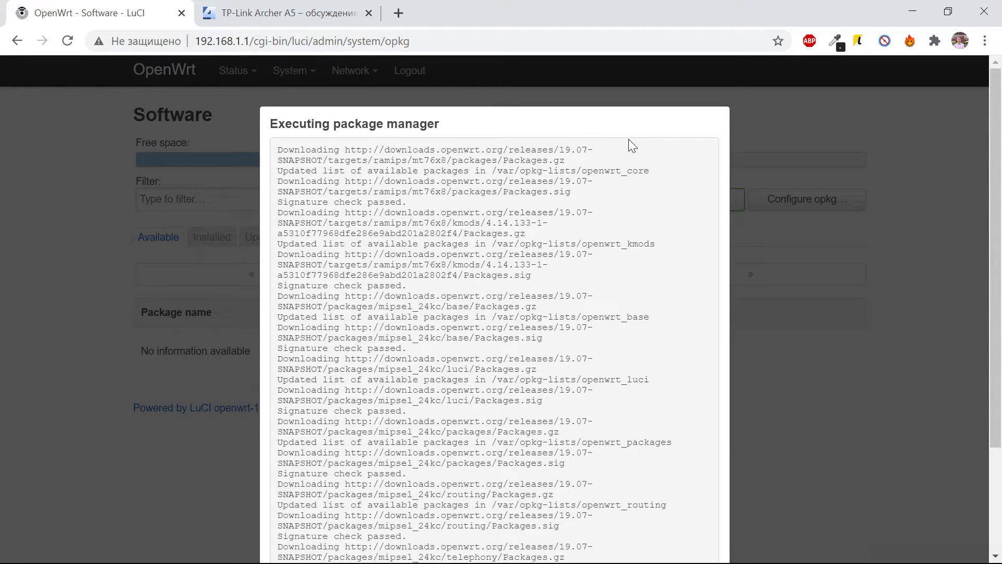
scroll(618, 431, down, 3)
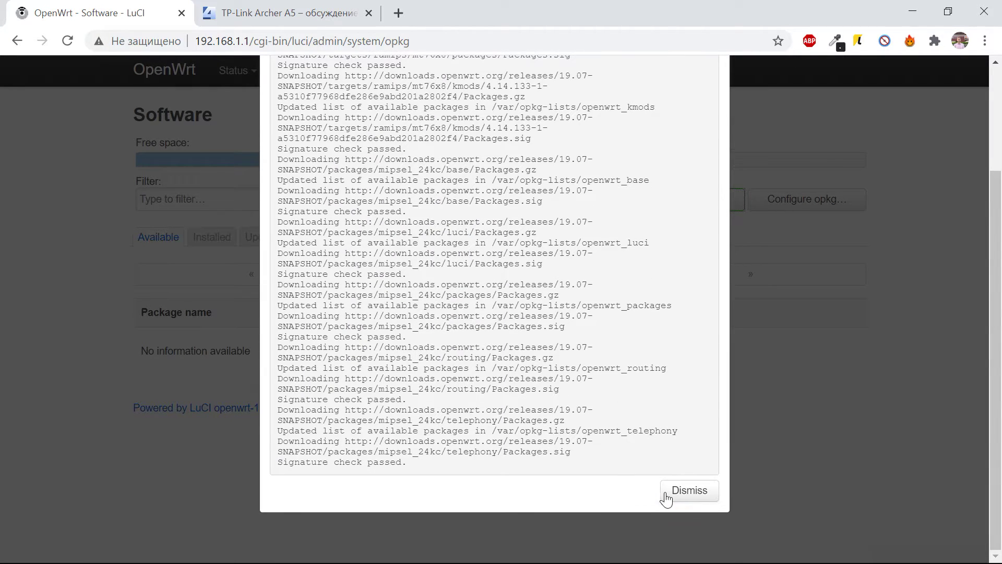
click(668, 496)
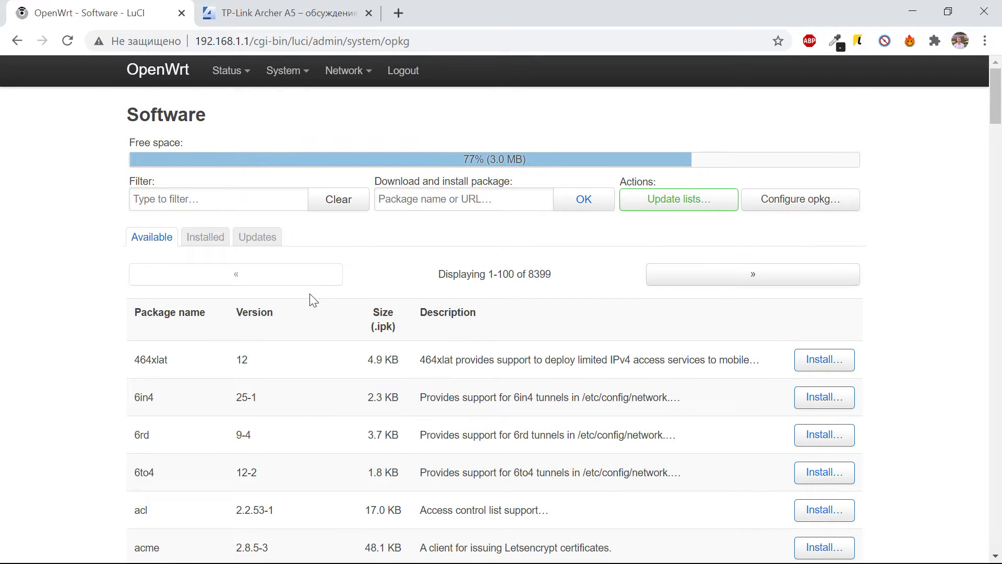
Step: Browse the list of available packages to its end and highlight the total package count
scroll(312, 299, down, 15)
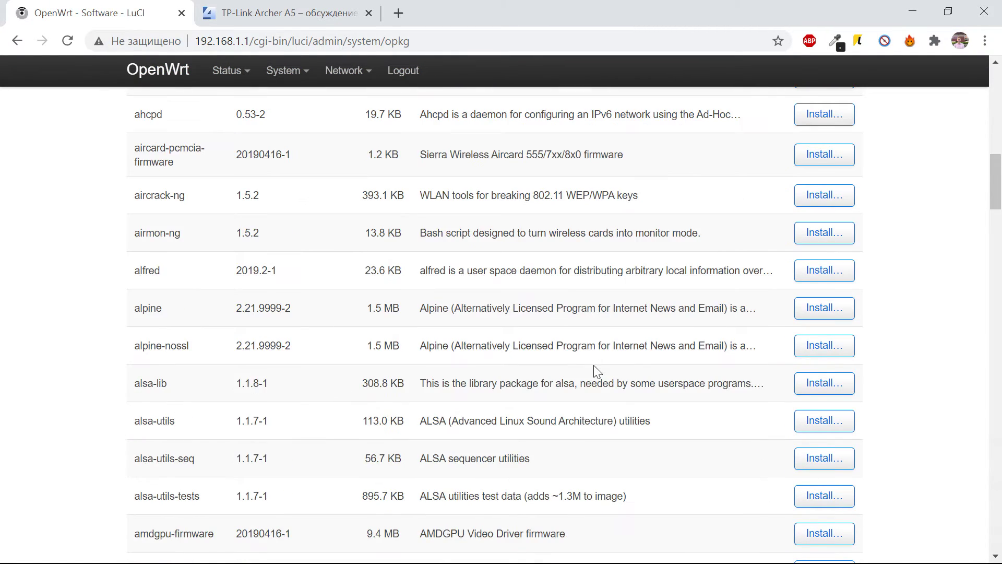
scroll(593, 365, down, 20)
scroll(598, 369, up, 6)
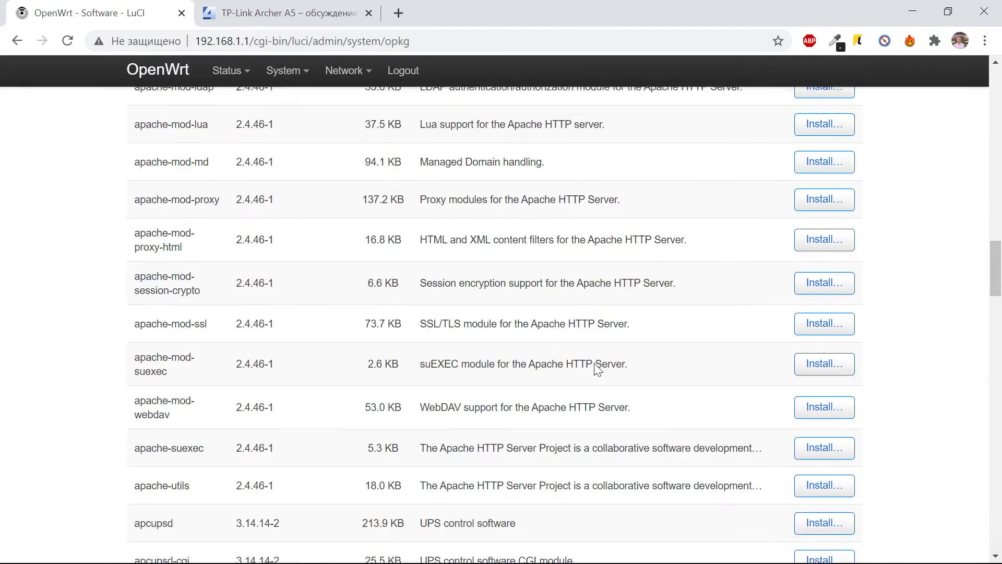
scroll(597, 369, up, 6)
scroll(599, 343, down, 20)
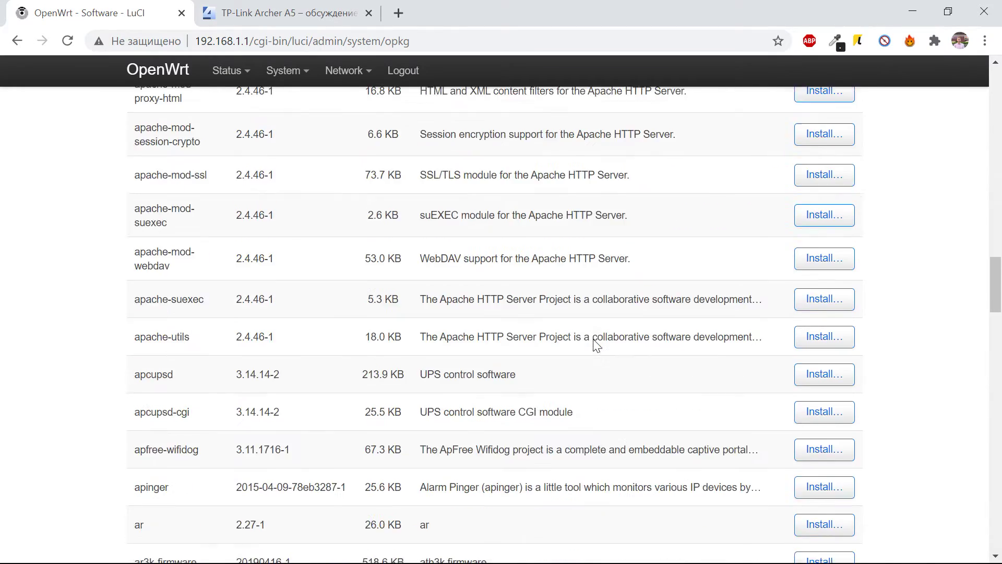
scroll(600, 344, down, 5)
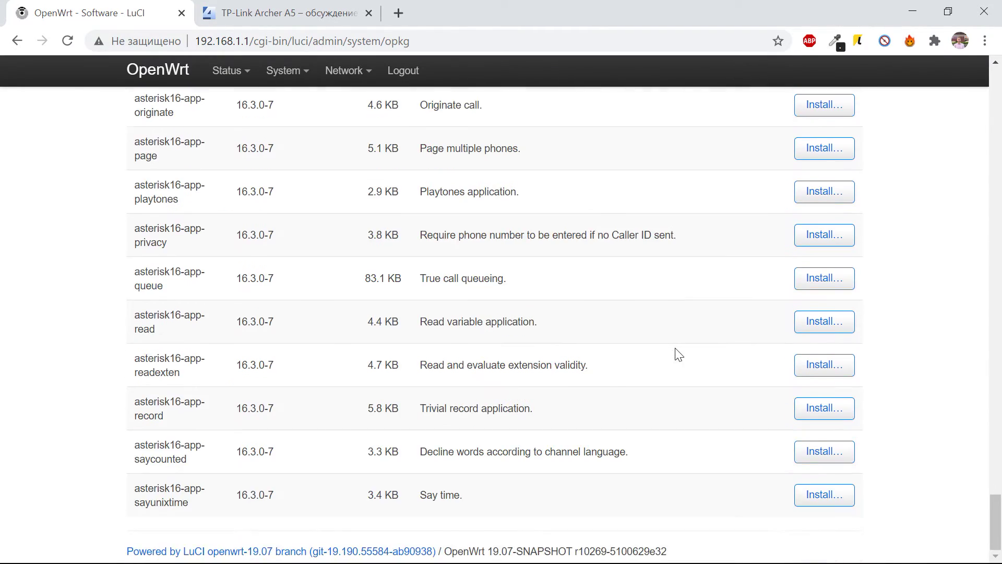
scroll(676, 351, up, 20)
scroll(679, 354, up, 20)
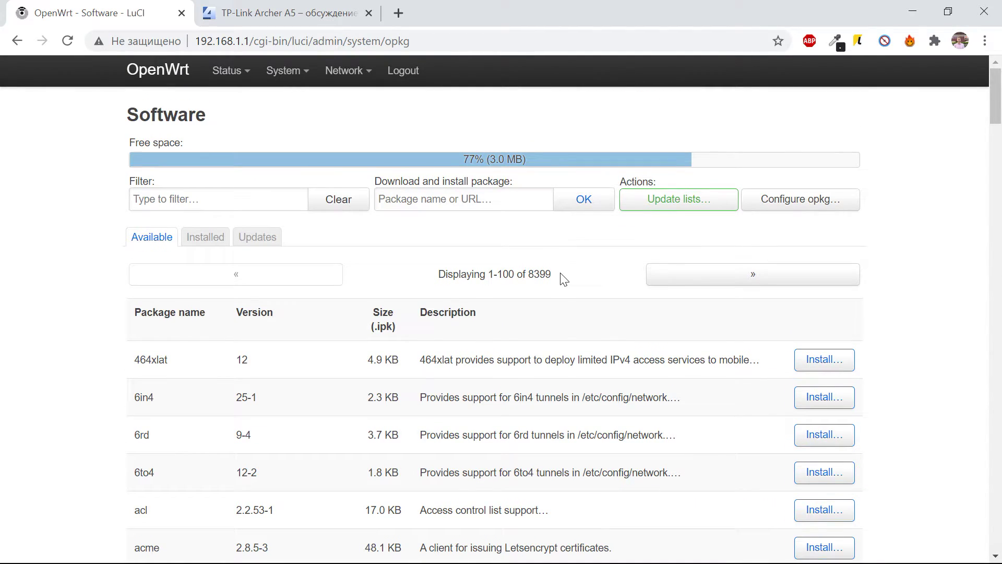
drag(562, 277, 532, 281)
Step: Open the Startup page, examine the list of init scripts, and highlight the Local Startup script's contents
mouse_move(271, 84)
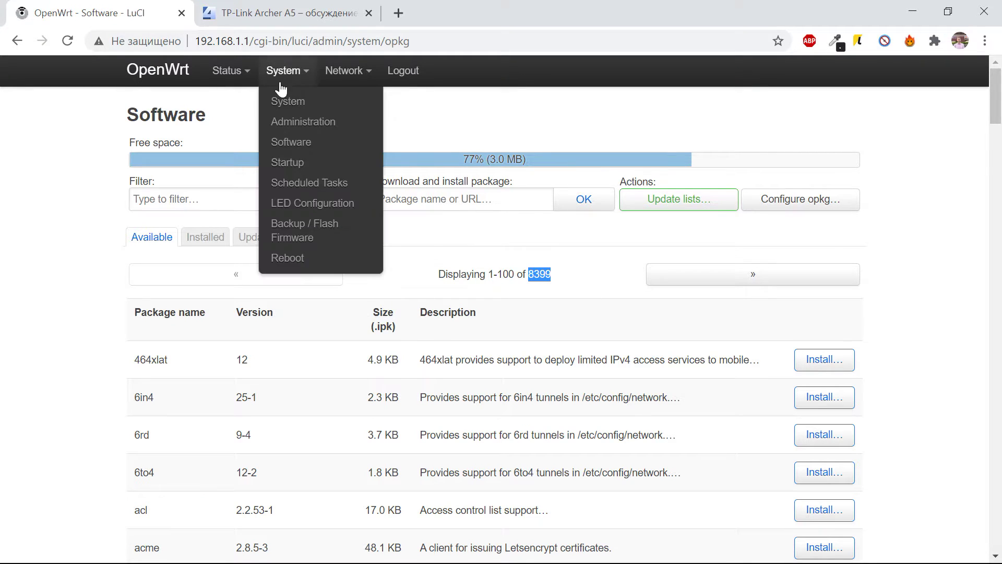
click(313, 163)
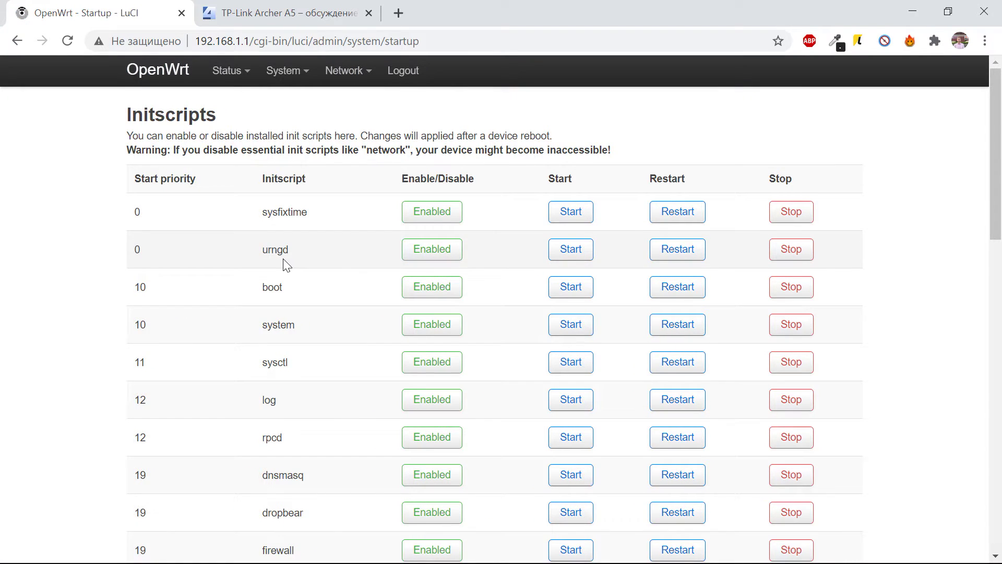
scroll(285, 263, down, 15)
scroll(286, 265, up, 14)
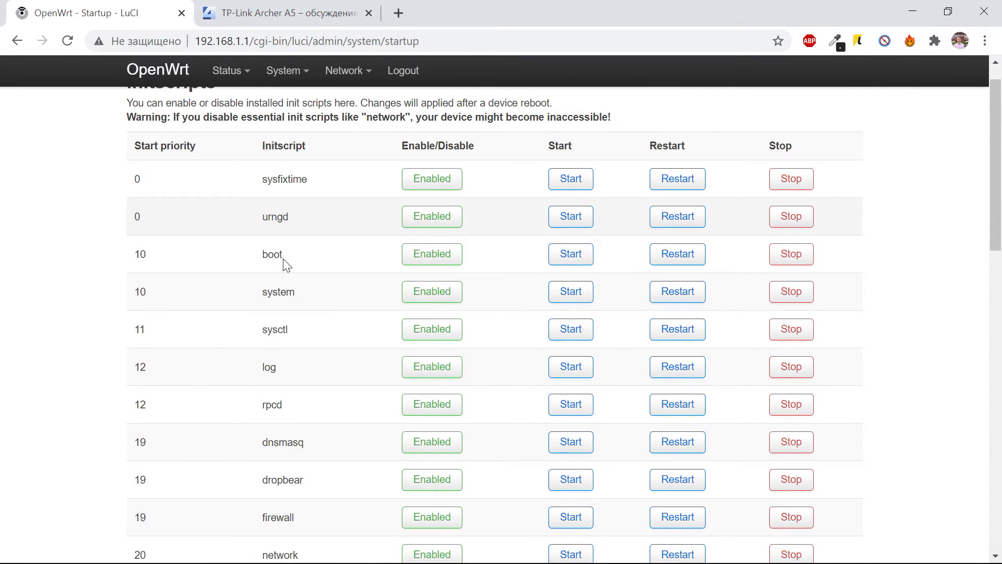
scroll(292, 266, down, 1)
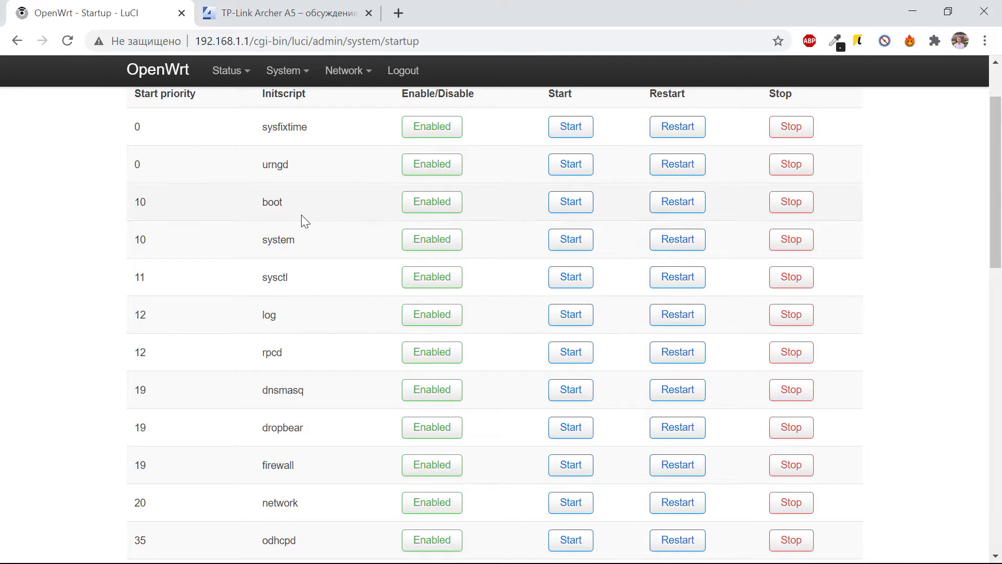
scroll(371, 355, down, 7)
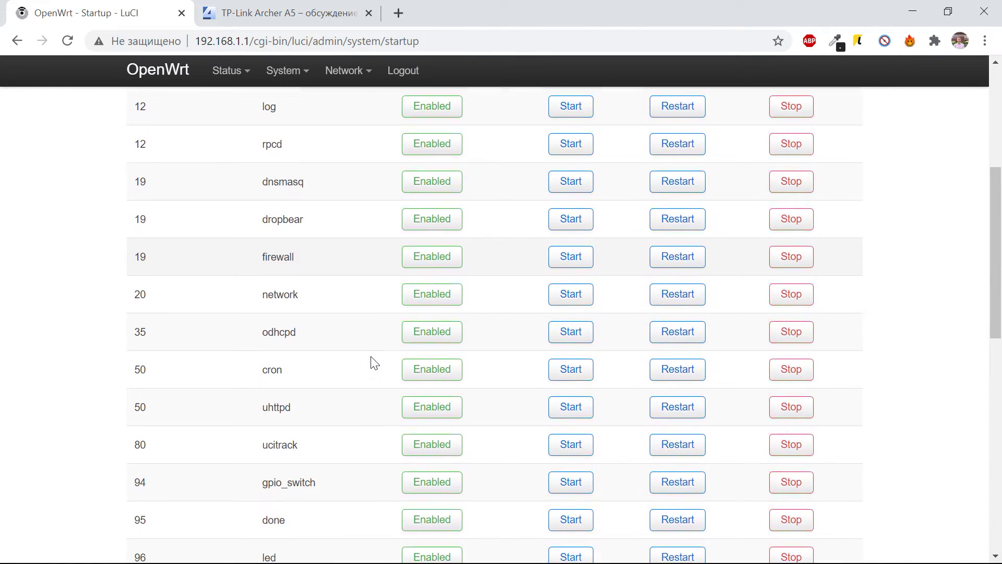
scroll(372, 360, up, 6)
scroll(374, 362, up, 2)
scroll(373, 363, down, 8)
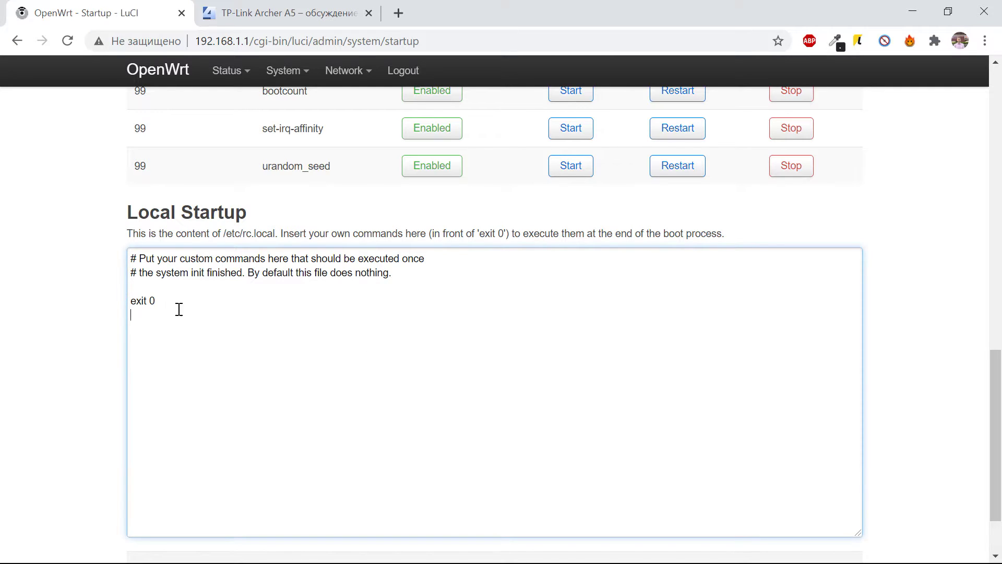
drag(179, 309, 129, 253)
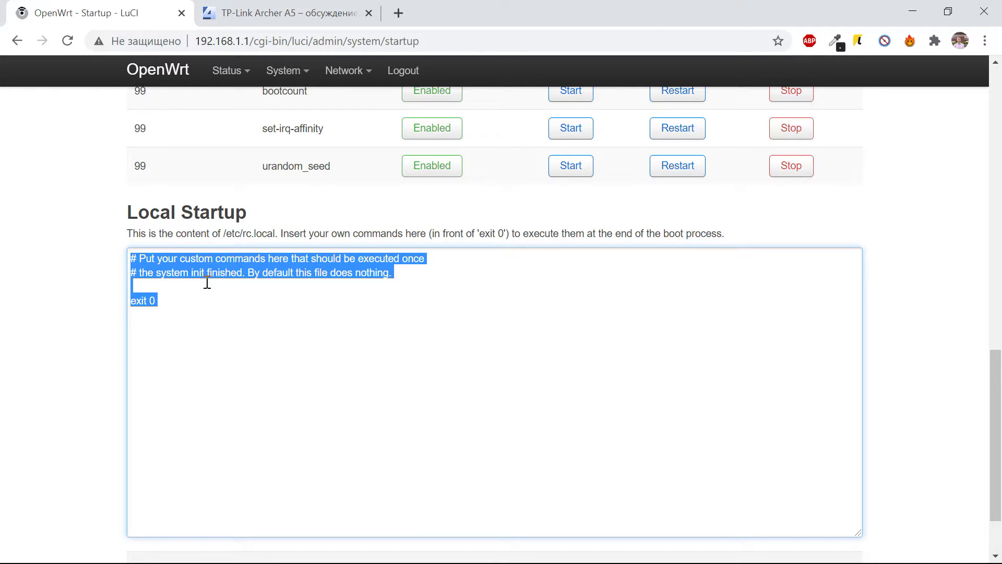
Step: Open the Scheduled Tasks page and highlight its title and the existing crontab entry
click(198, 285)
scroll(195, 286, down, 2)
scroll(194, 286, up, 10)
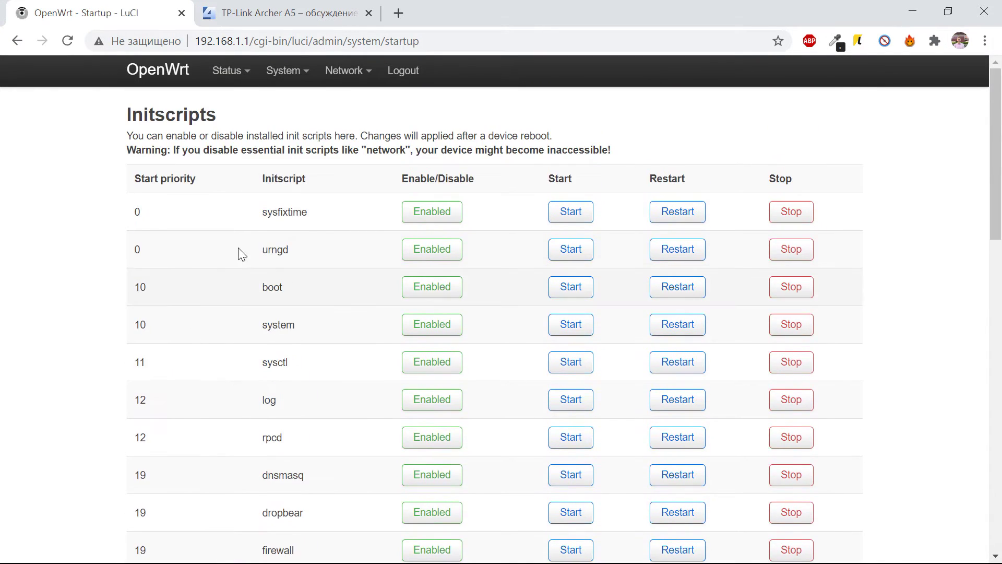
mouse_move(286, 72)
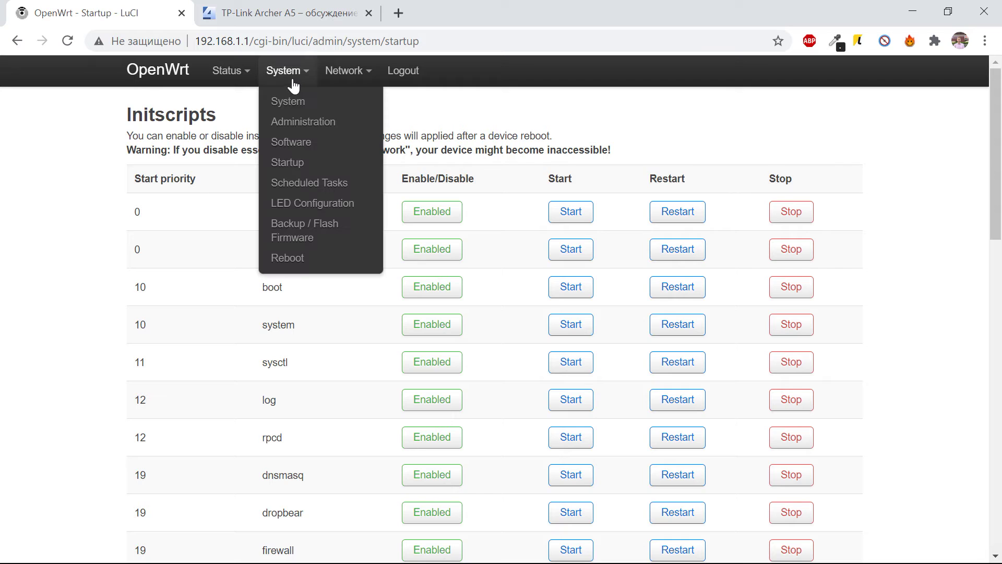
click(309, 184)
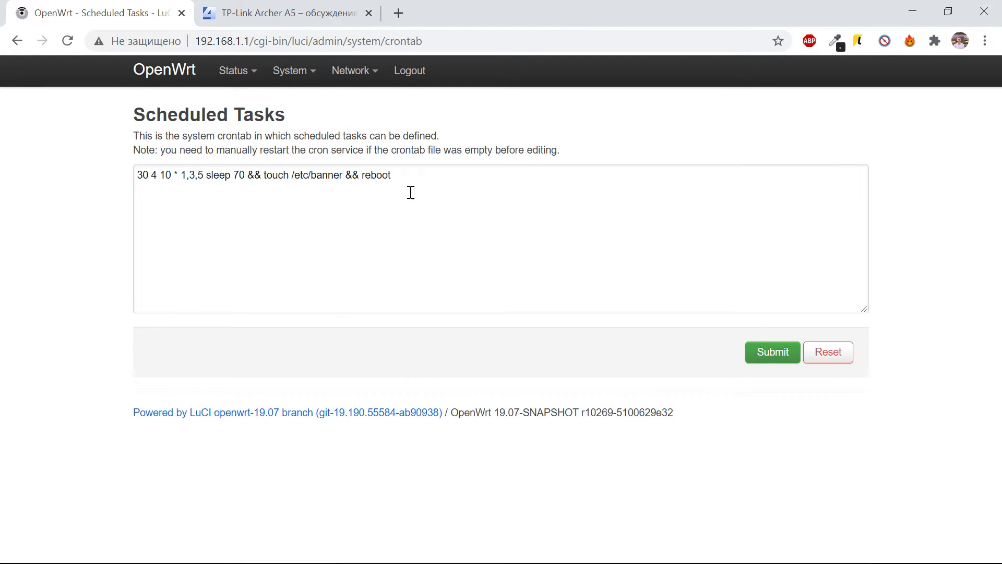
drag(411, 192, 43, 168)
drag(135, 114, 281, 118)
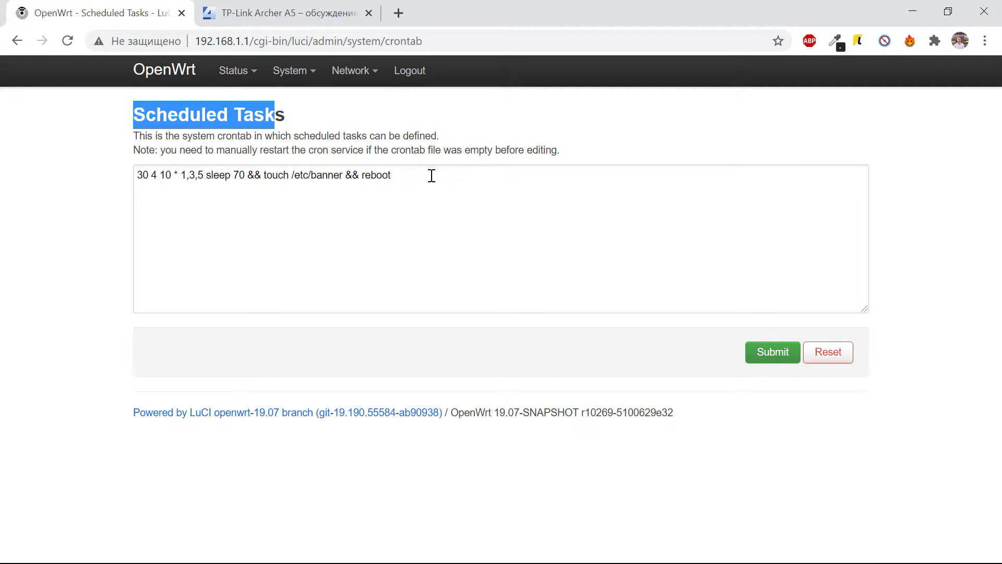
drag(431, 176, 109, 167)
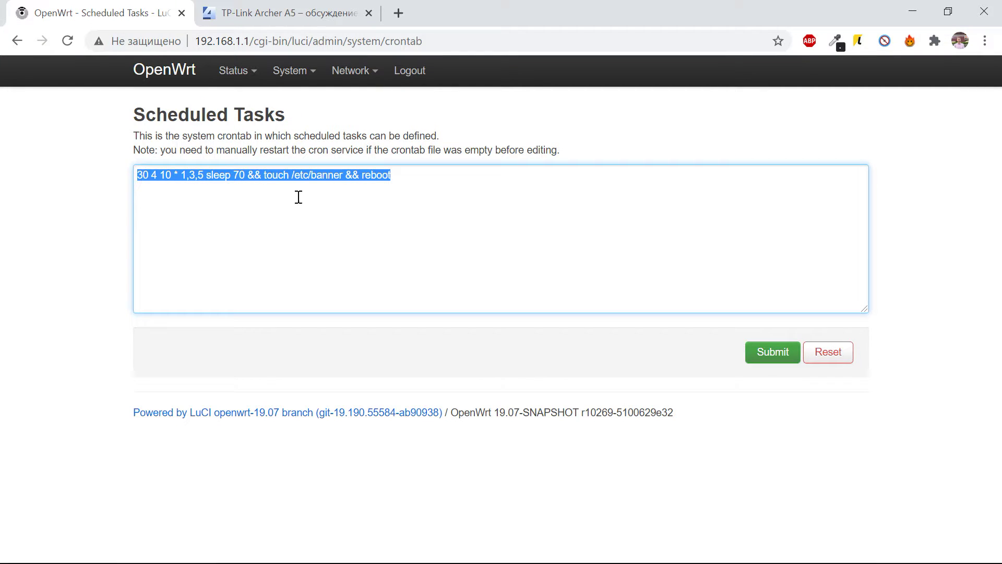
Step: Highlight the schedule fields in the crontab entry to point out when the task runs
mouse_move(290, 78)
click(158, 175)
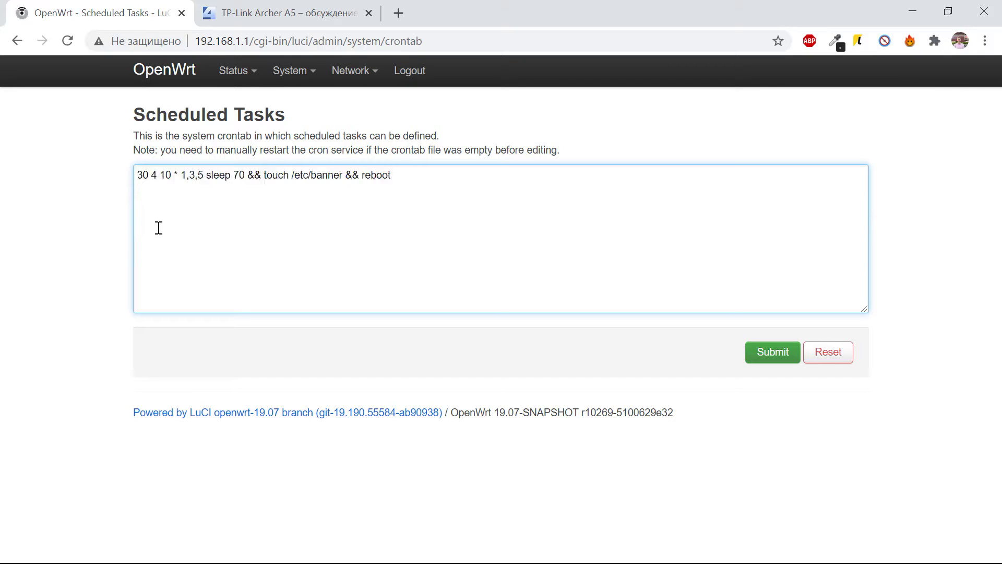
drag(151, 176, 181, 179)
click(183, 179)
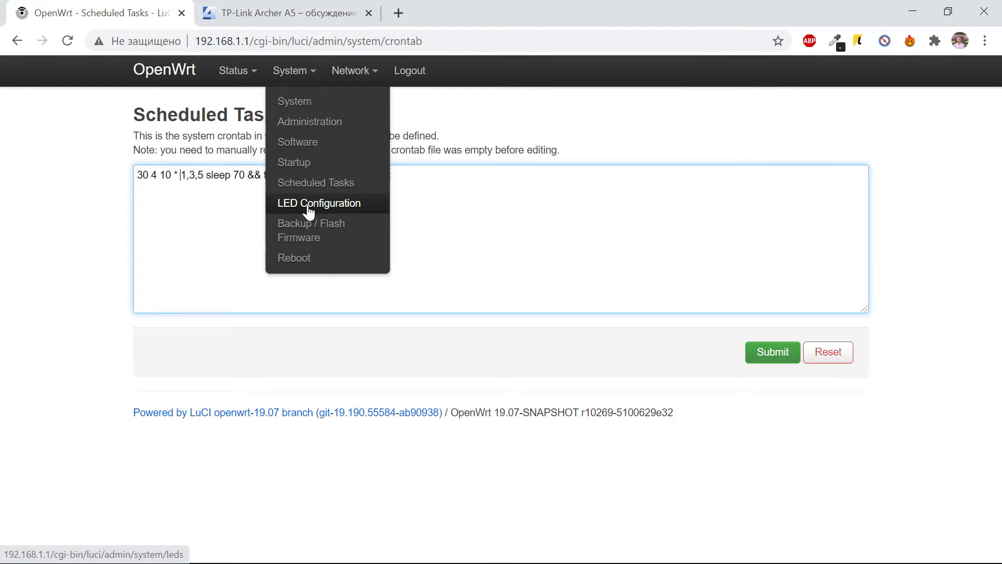
Step: Open the LED Configuration page, reload it, and examine the LED entries from start to end
click(309, 205)
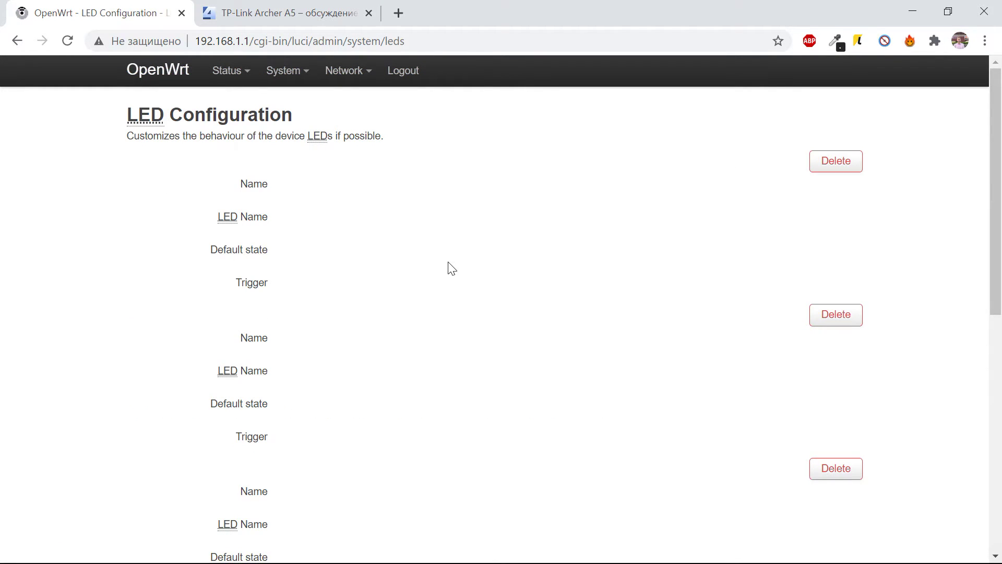
scroll(400, 287, down, 10)
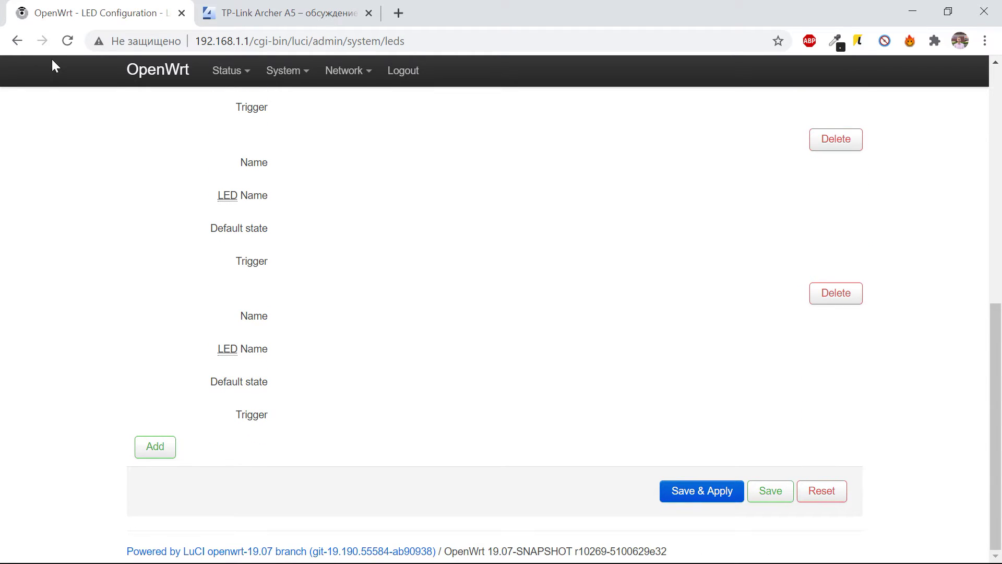
click(63, 40)
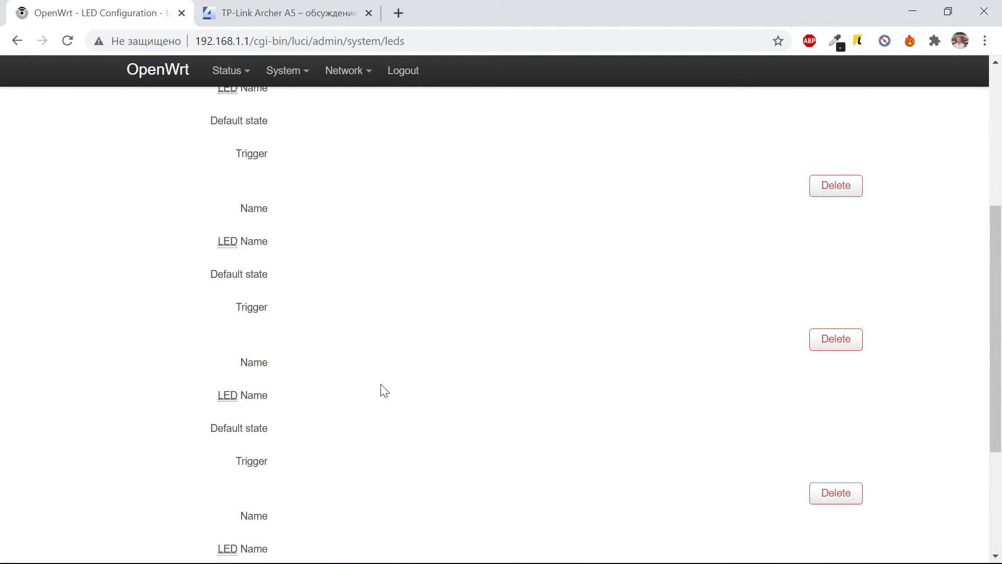
scroll(380, 389, up, 3)
drag(277, 190, 490, 210)
click(368, 135)
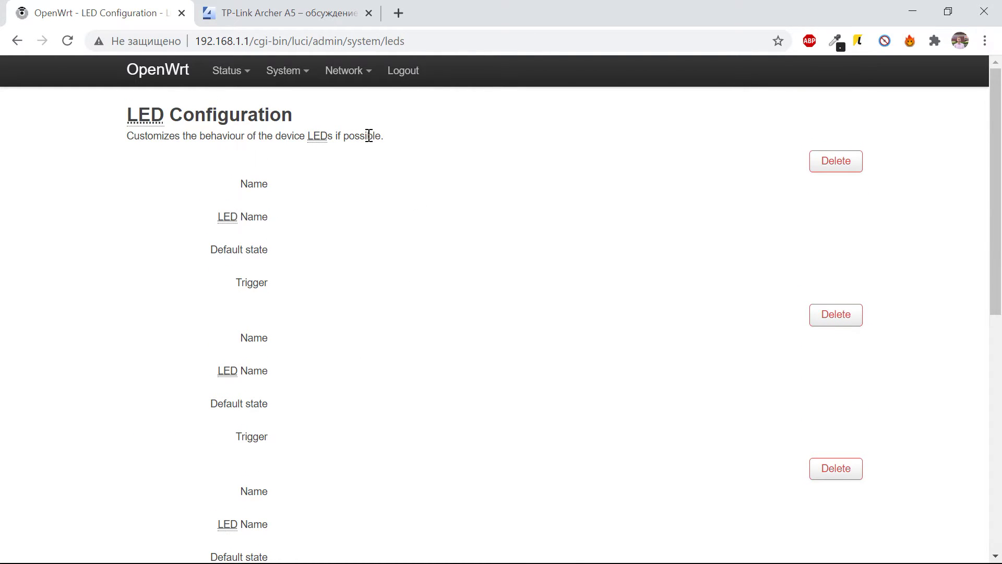
scroll(380, 333, down, 8)
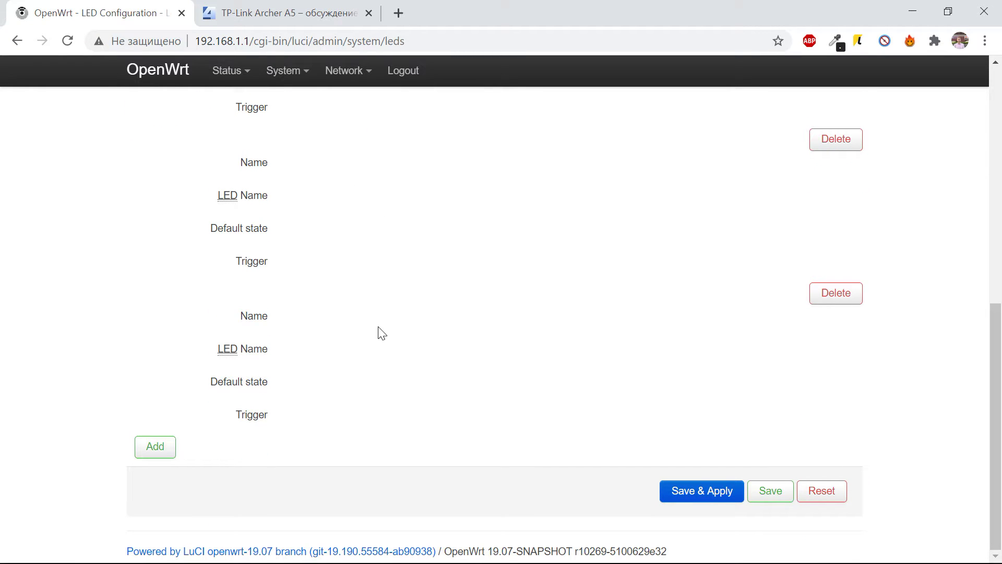
scroll(380, 333, up, 8)
scroll(380, 332, down, 8)
scroll(380, 333, up, 8)
scroll(381, 333, down, 7)
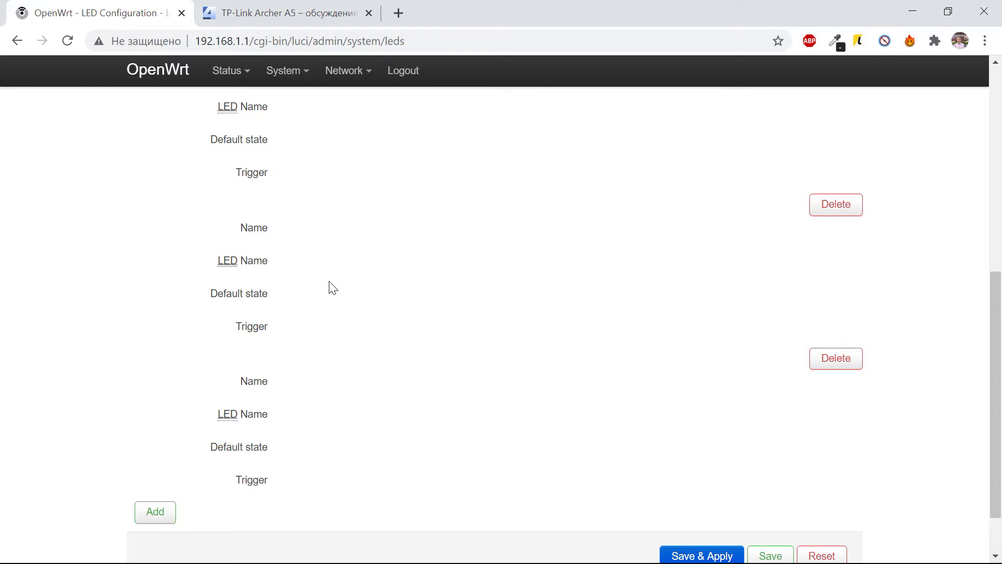
scroll(341, 406, up, 8)
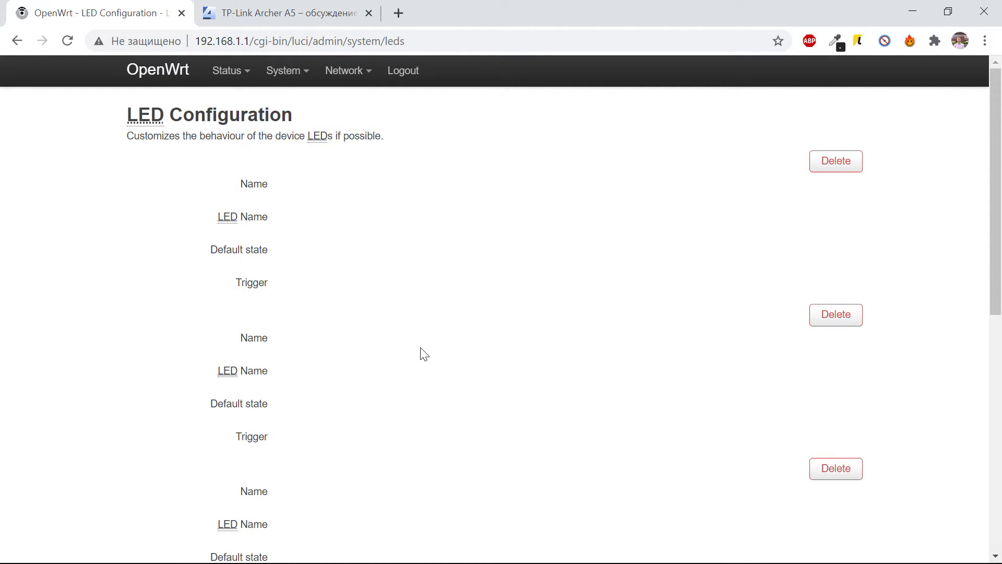
Step: Add a new entry at the end of the LED Configuration page and look over the list
scroll(420, 354, down, 8)
click(152, 448)
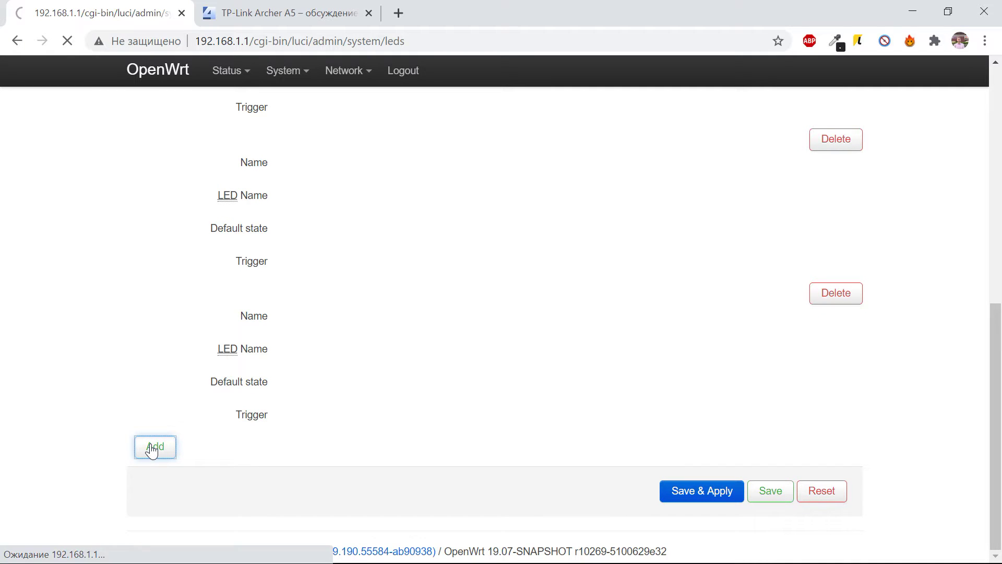
scroll(477, 246, down, 5)
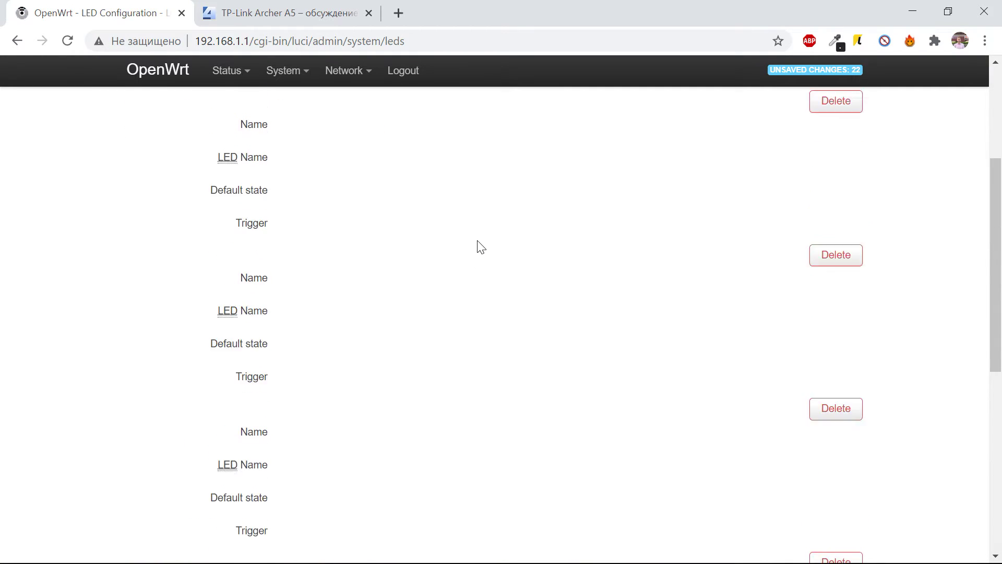
scroll(481, 247, down, 3)
scroll(223, 172, up, 10)
Step: Open the Backup / Flash Firmware page and examine the backup, restore, mtdblock and firmware flashing sections, including the mtdblock choices
mouse_move(296, 67)
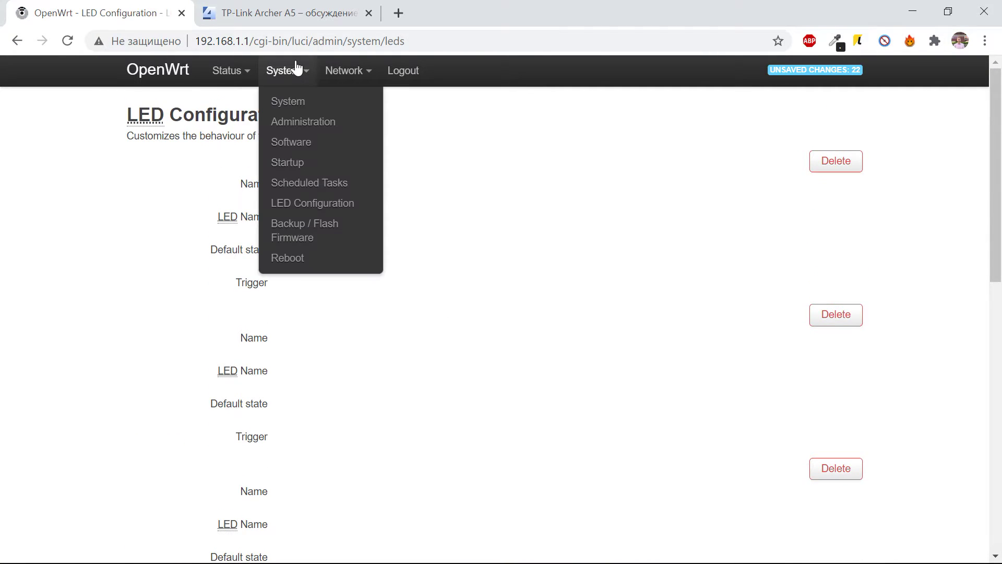
click(327, 229)
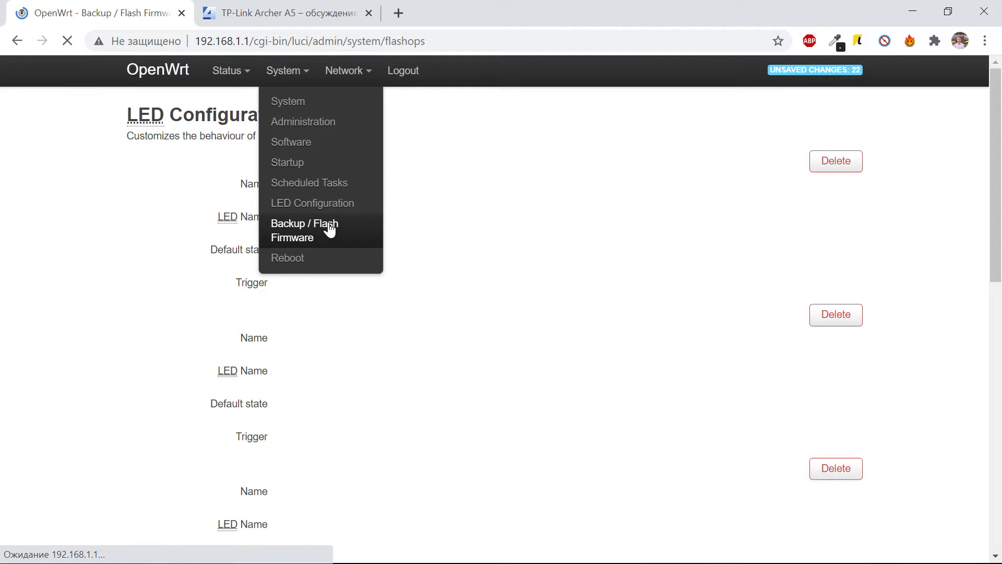
scroll(438, 331, down, 2)
scroll(433, 333, up, 1)
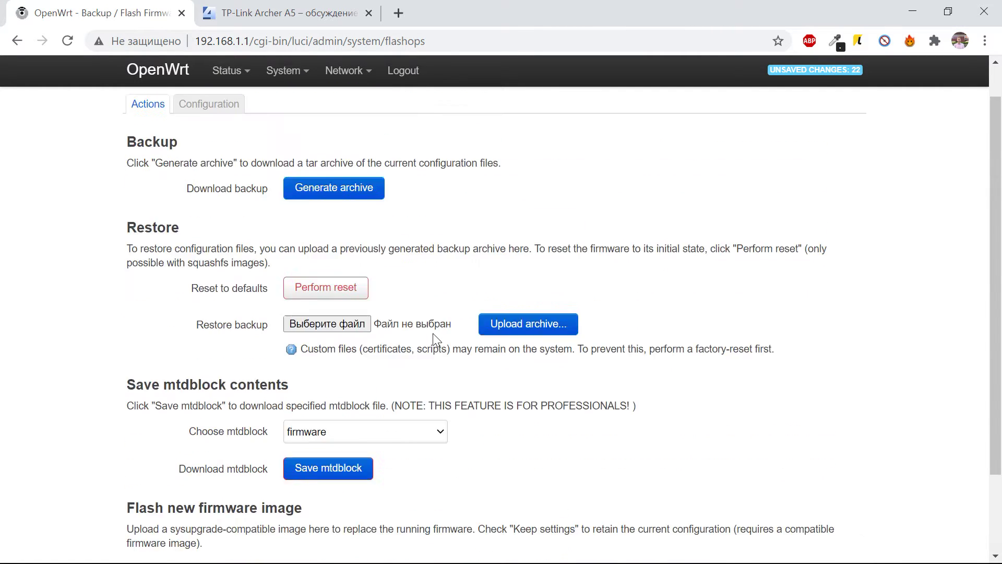
scroll(433, 333, up, 1)
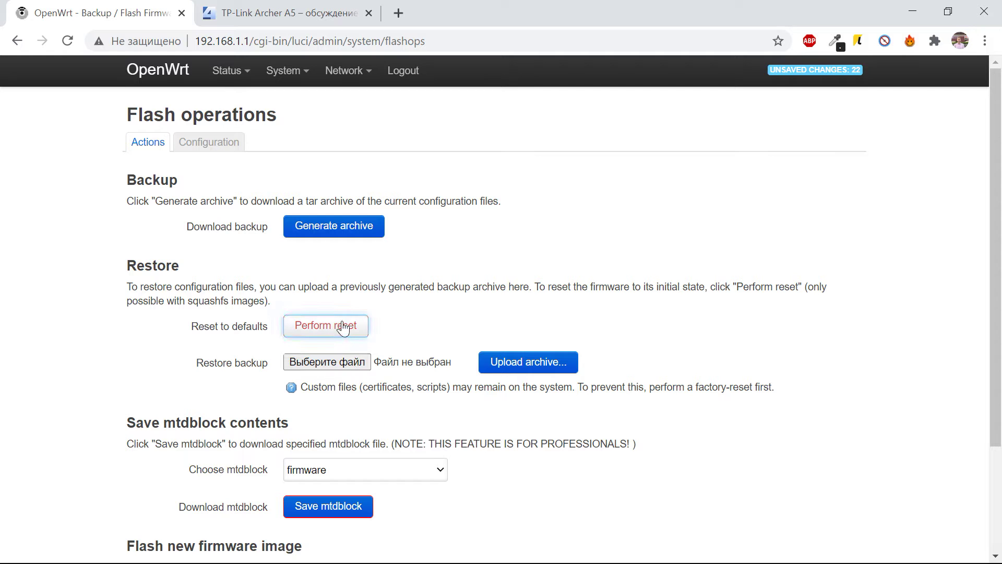
scroll(397, 313, down, 3)
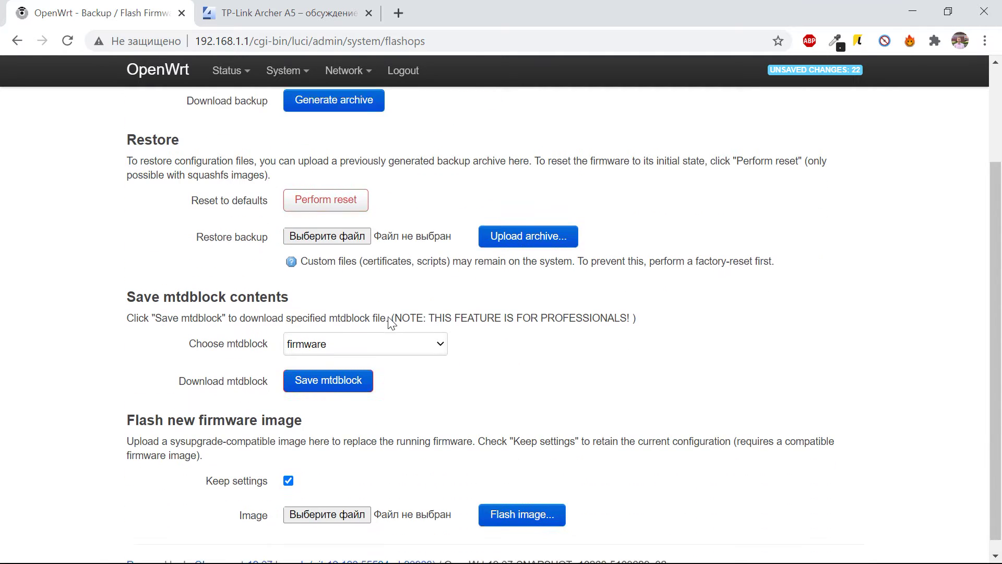
click(322, 339)
click(596, 348)
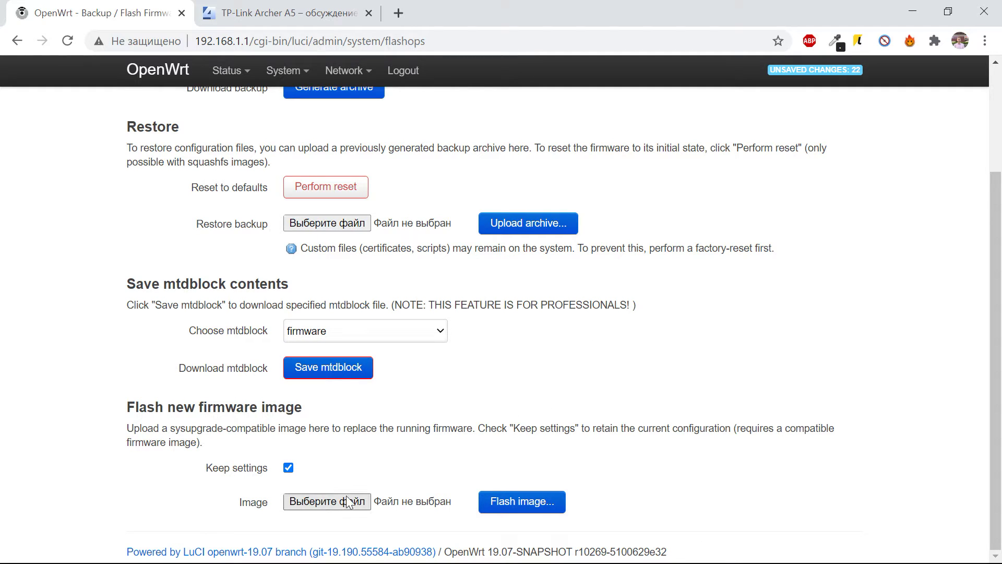
scroll(225, 233, up, 3)
Step: Open the network Interfaces page, examine the listed interfaces, and open the WAN interface's configuration
mouse_move(292, 86)
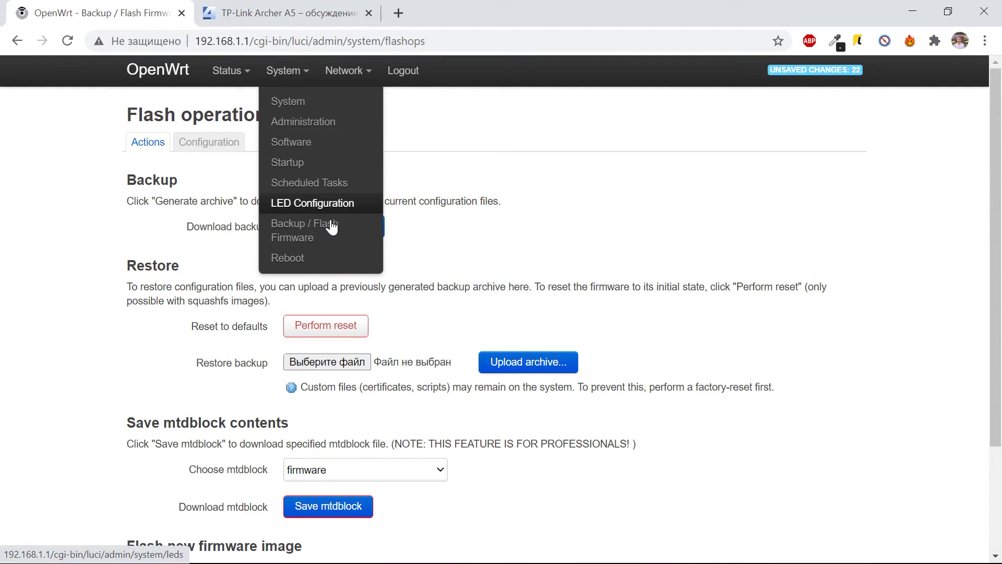
mouse_move(346, 78)
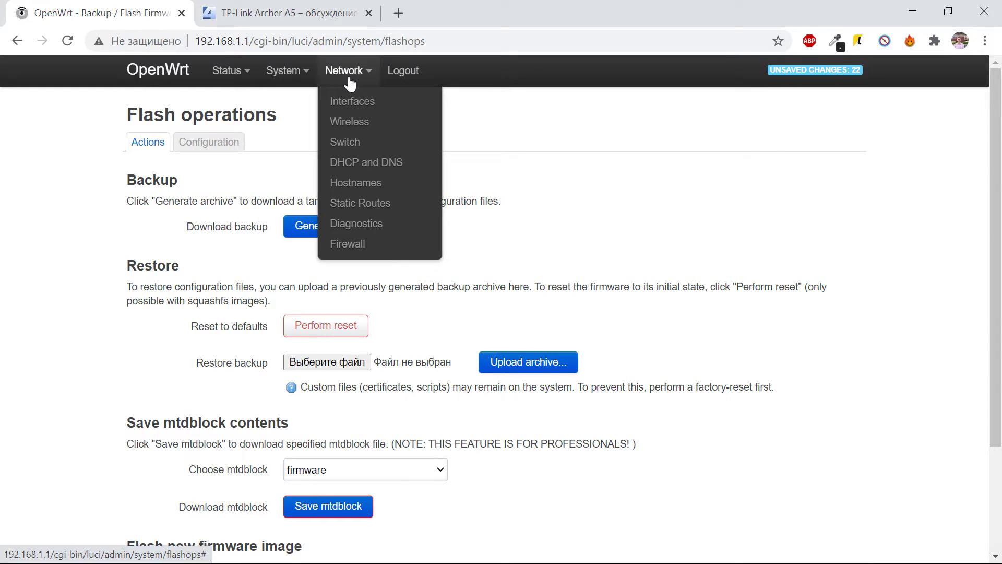
click(351, 110)
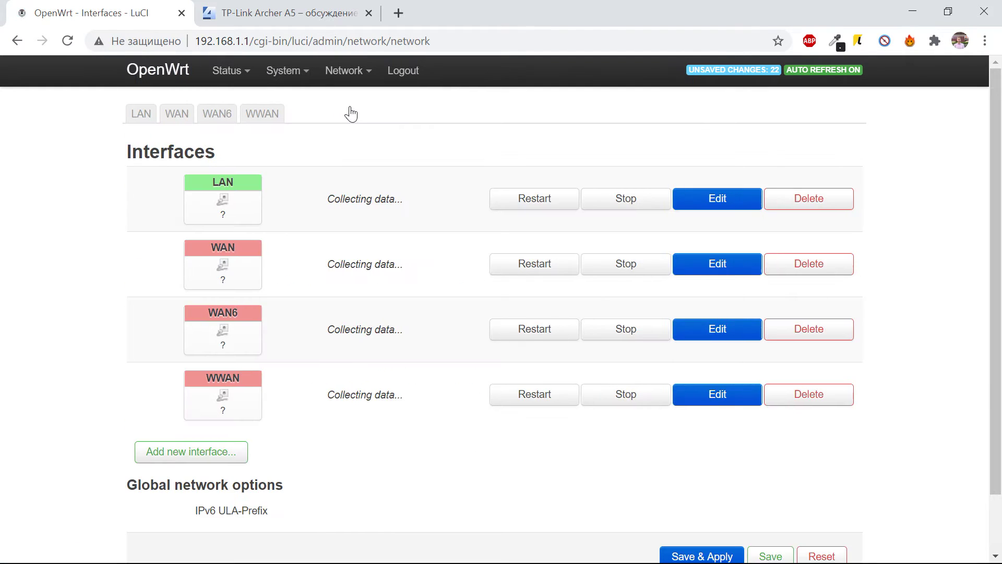
scroll(510, 385, down, 3)
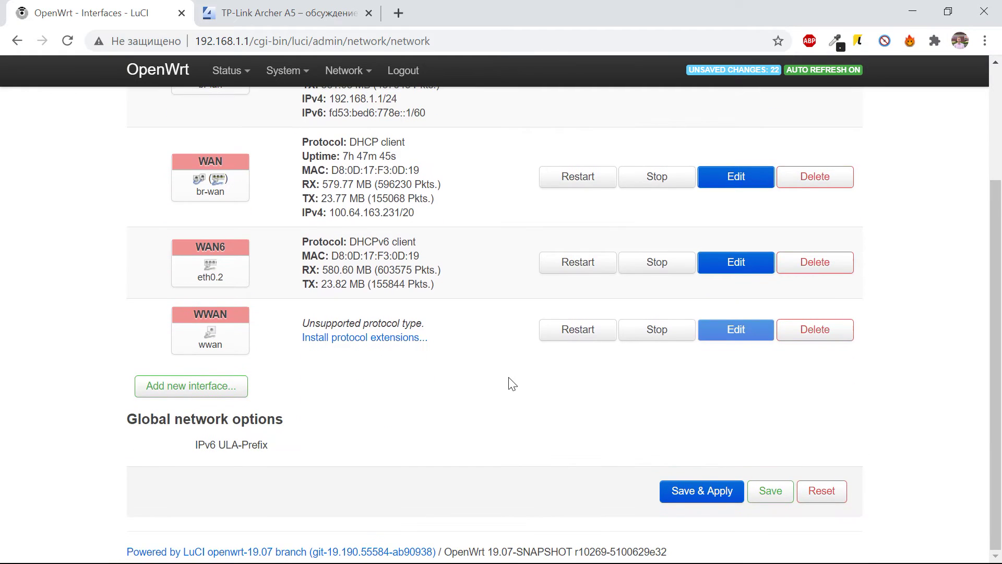
scroll(512, 383, up, 3)
scroll(261, 342, down, 3)
scroll(274, 334, up, 5)
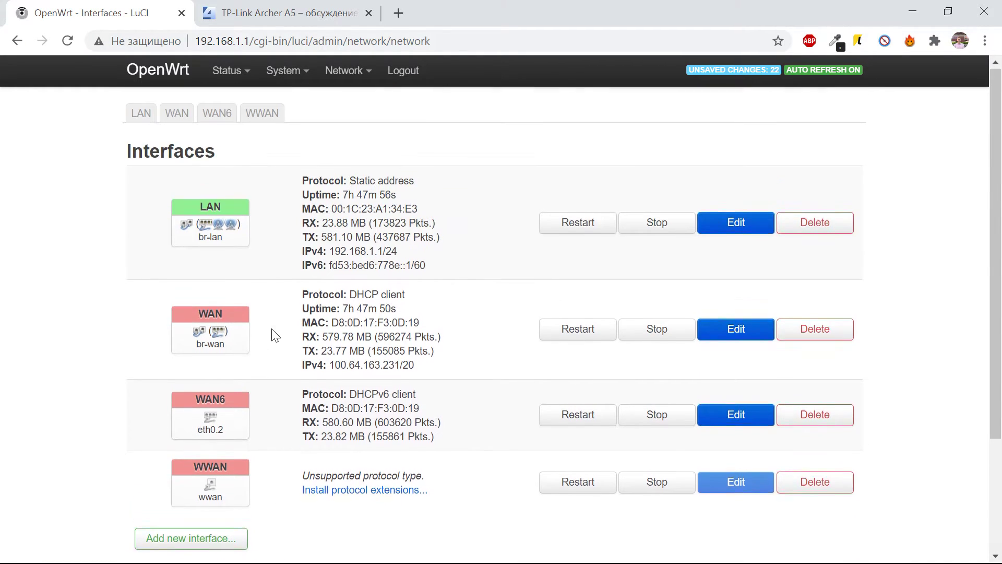
click(168, 116)
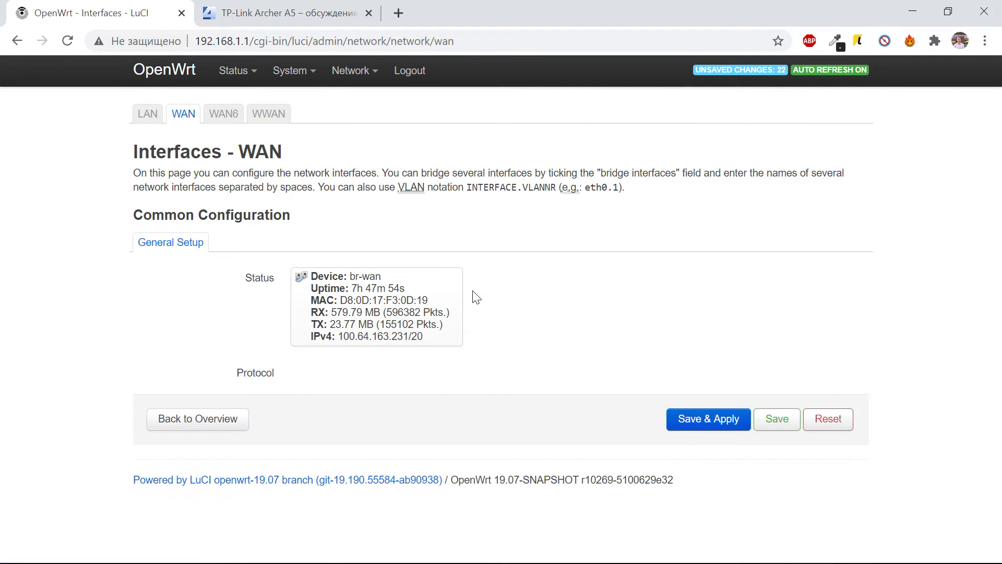
Step: Open the Wireless page and reload the Wireless Overview
mouse_move(349, 76)
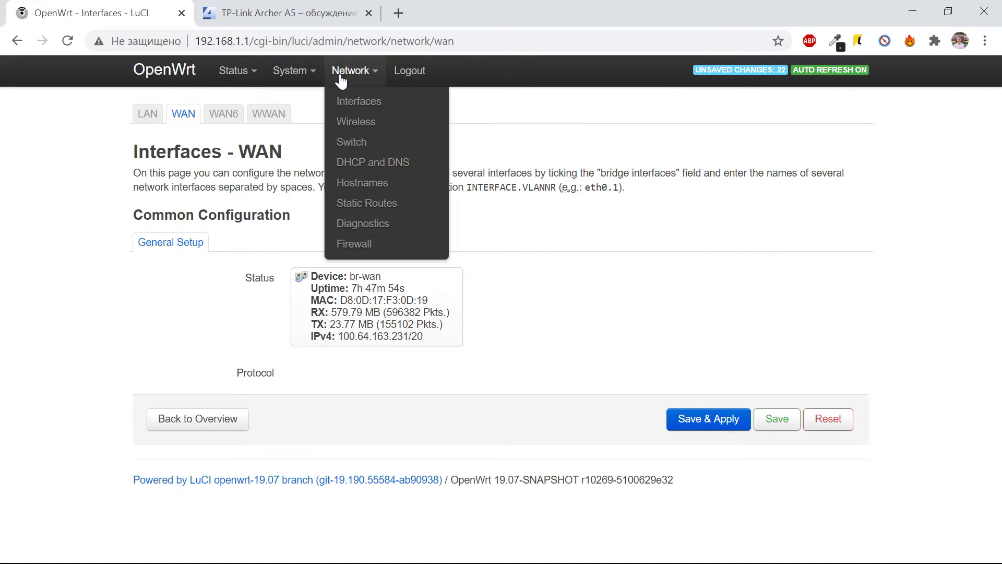
click(387, 132)
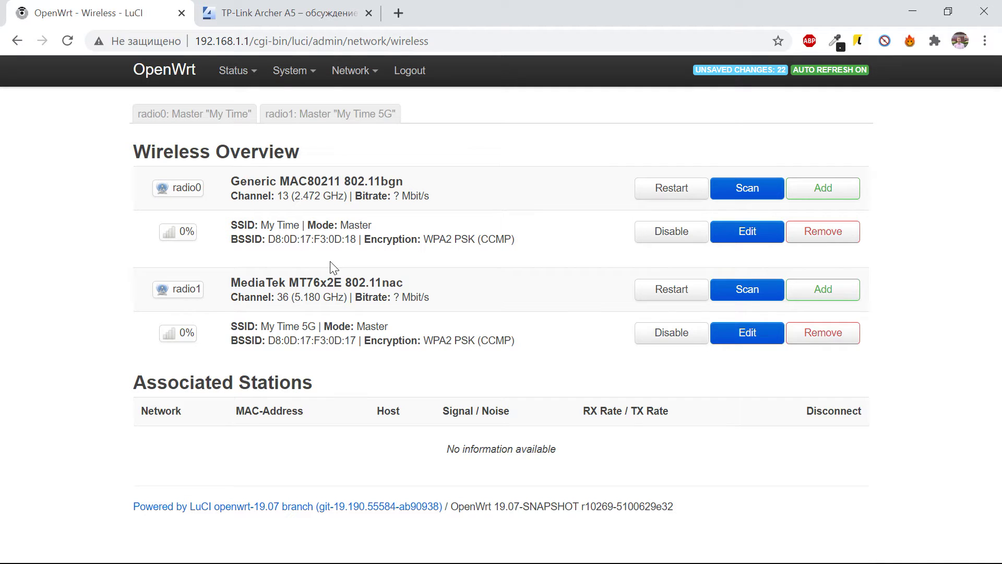
click(68, 41)
Step: Add a new wireless network to radio0 and view its device and interface configuration
click(829, 189)
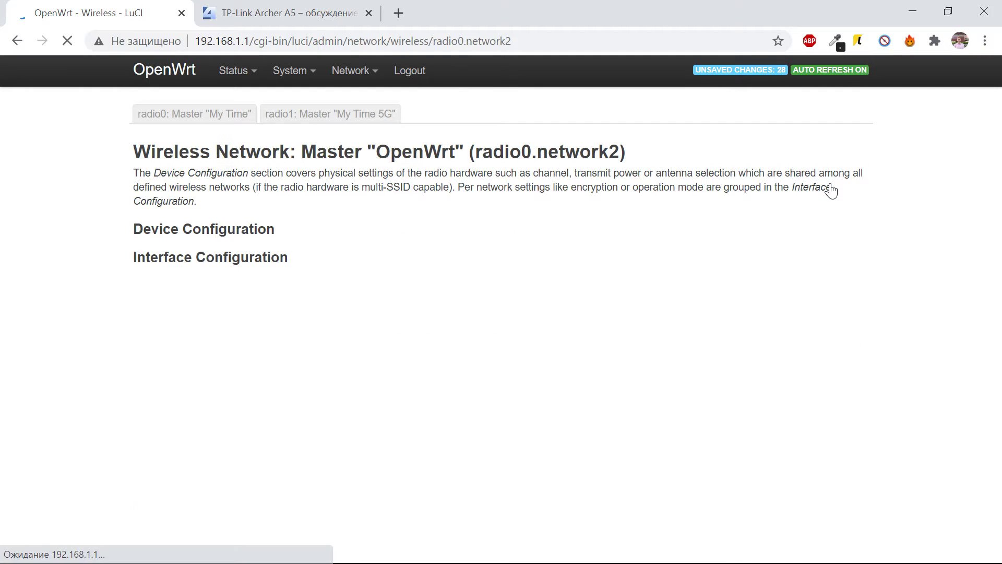
scroll(606, 226, down, 3)
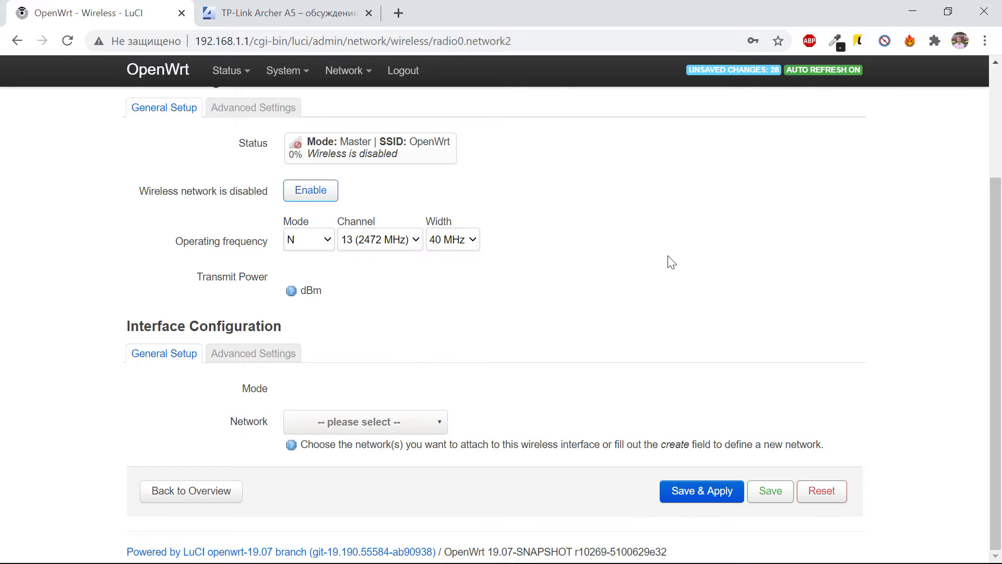
scroll(366, 256, up, 3)
Step: View the new network's advanced device settings, switch back to its general setup, and return to the Wireless Overview
click(284, 261)
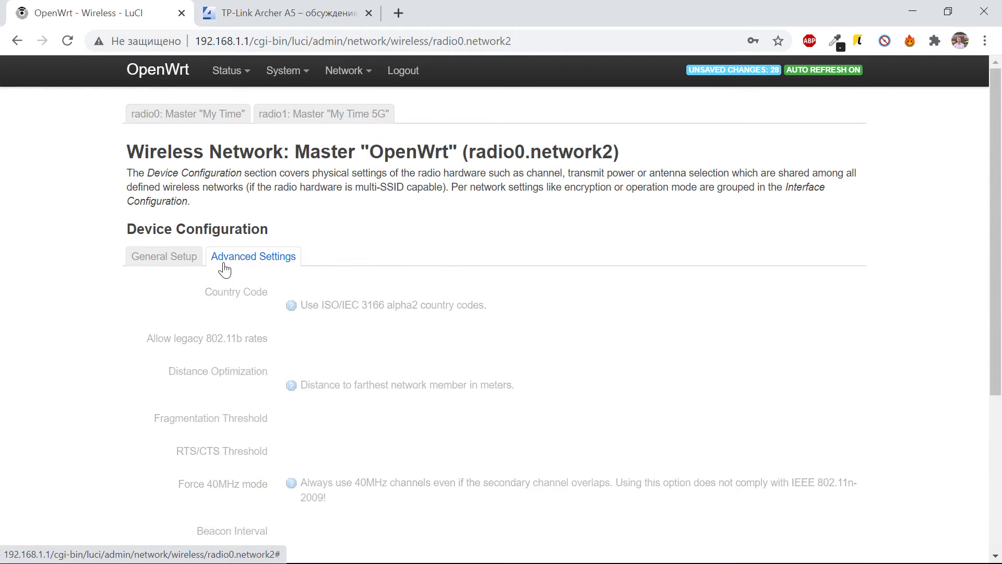
scroll(231, 263, down, 3)
scroll(232, 264, up, 3)
click(174, 256)
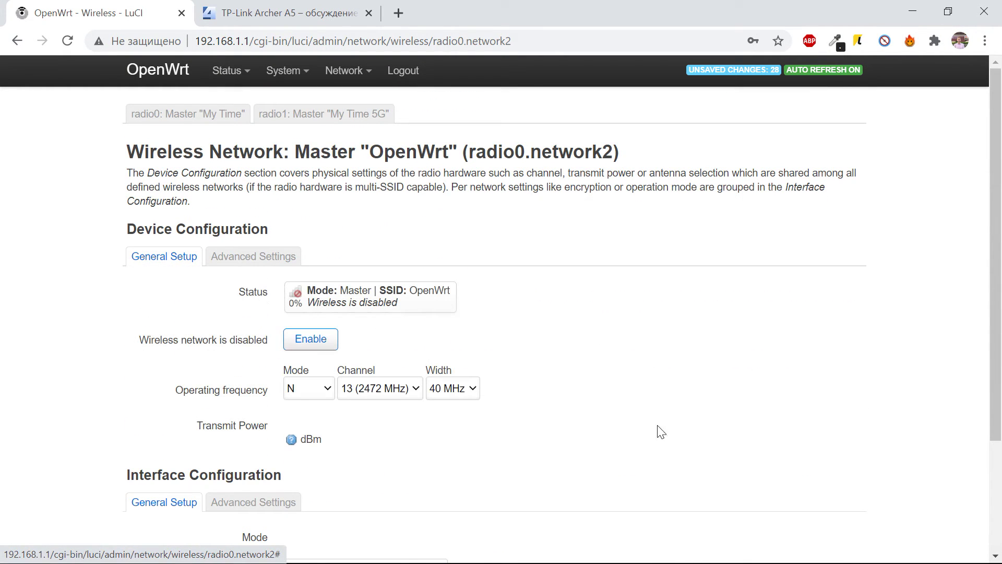
click(16, 45)
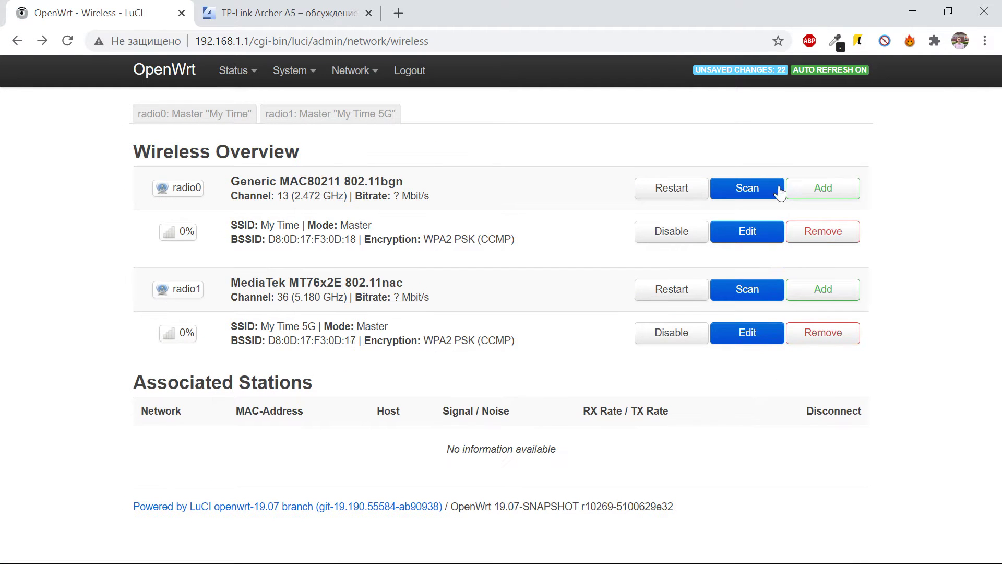
Step: Open the configuration of the "My Time 5G" network on radio1, list its available channels, and examine its general setup
click(756, 338)
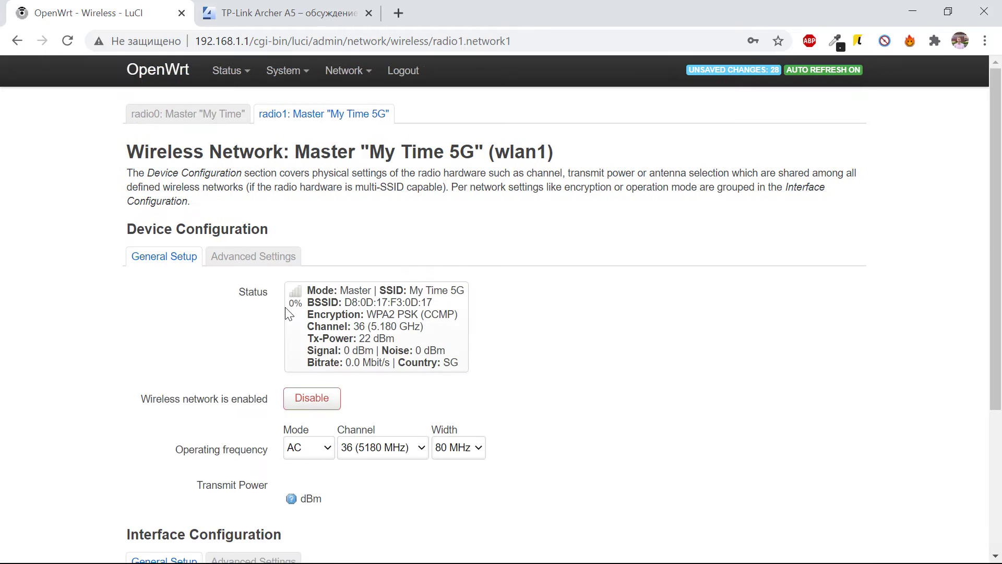
scroll(456, 361, down, 2)
click(390, 345)
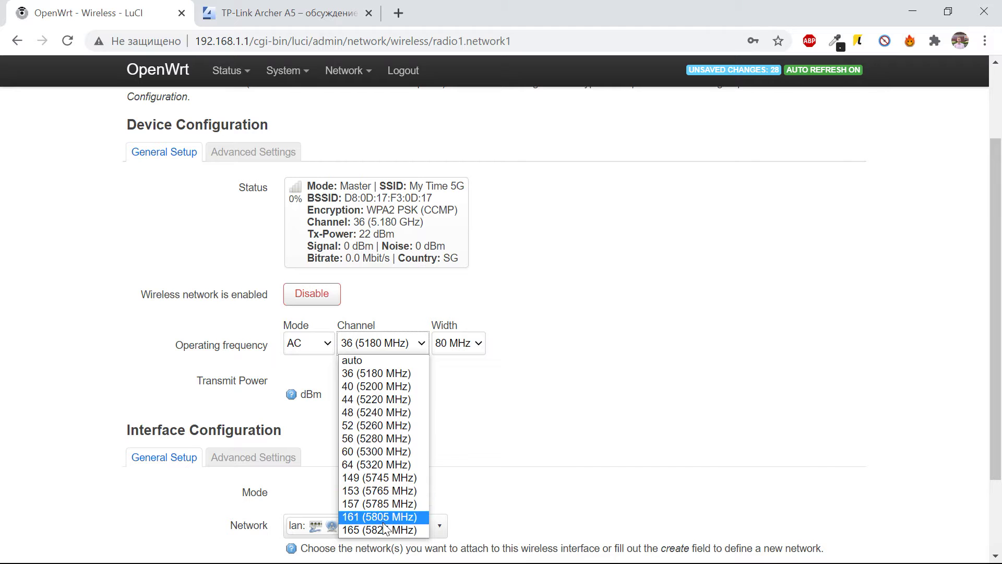
click(530, 443)
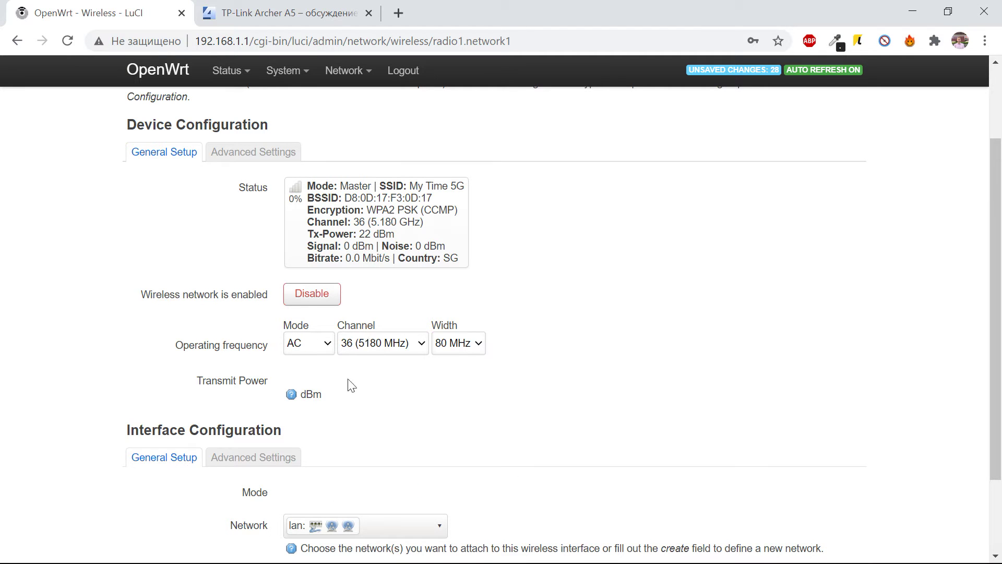
scroll(232, 384, down, 2)
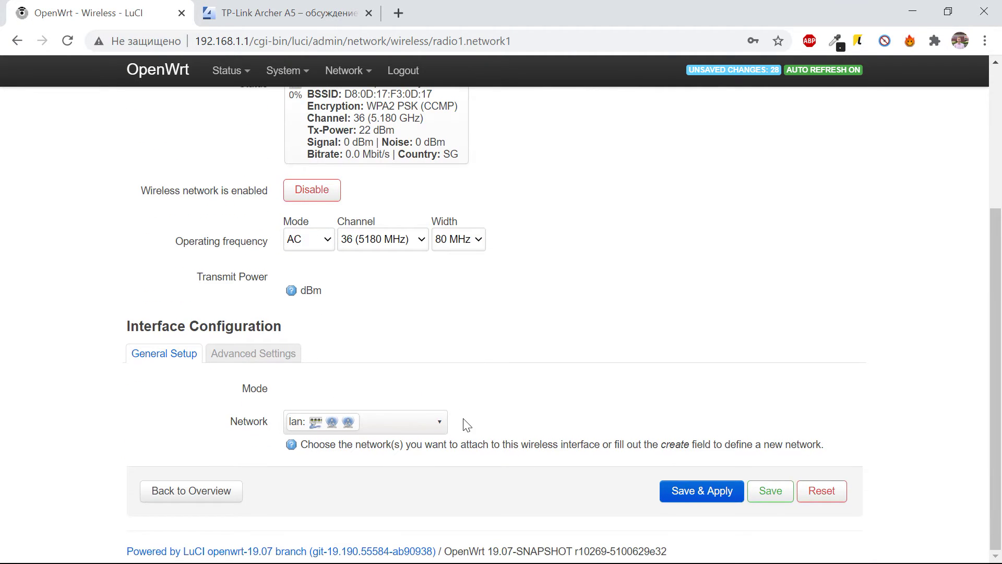
scroll(466, 424, up, 4)
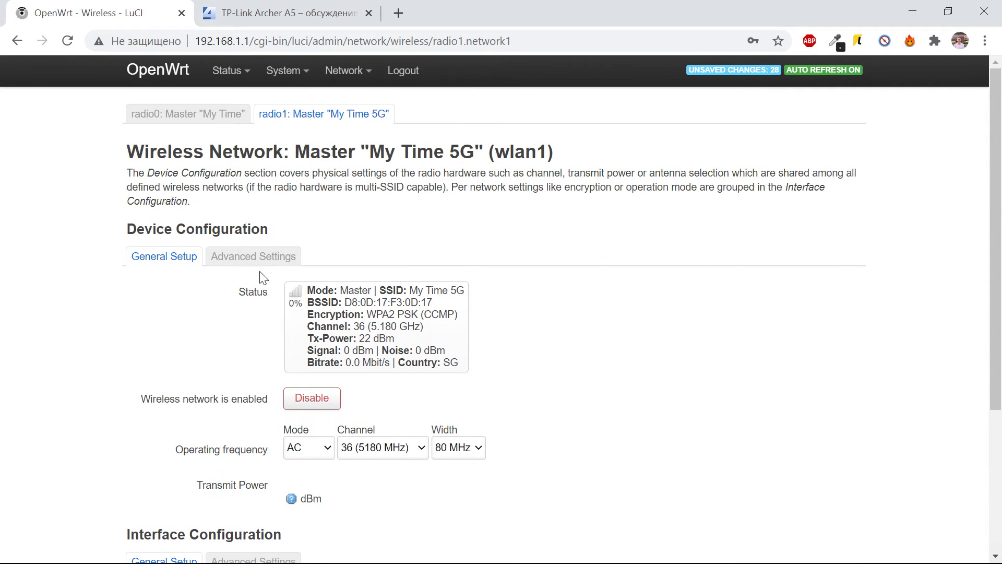
Step: Examine the advanced device settings and advanced interface settings of the "My Time 5G" network
click(269, 257)
scroll(269, 261, down, 4)
scroll(267, 264, up, 4)
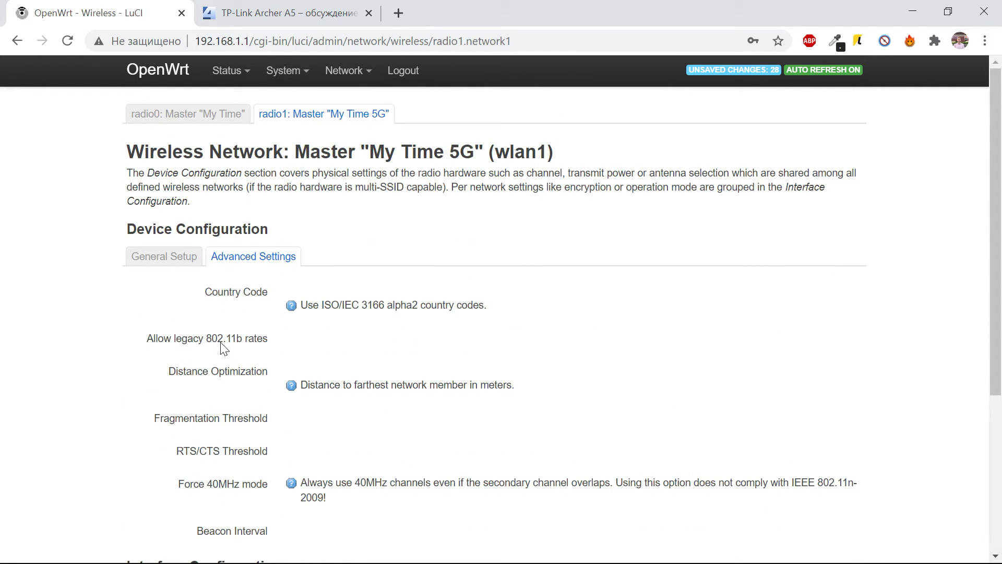
scroll(231, 393, down, 3)
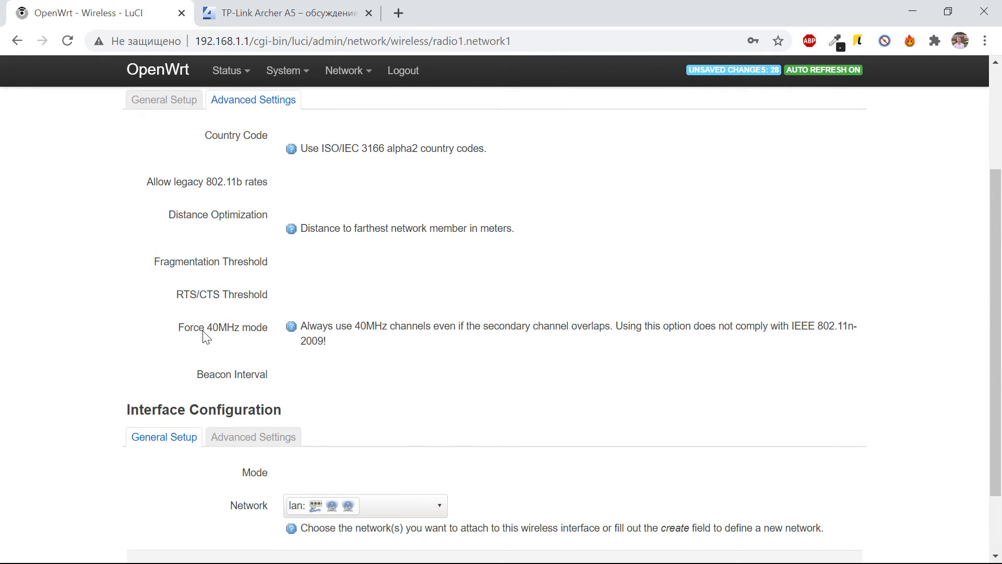
scroll(230, 346, down, 1)
click(234, 382)
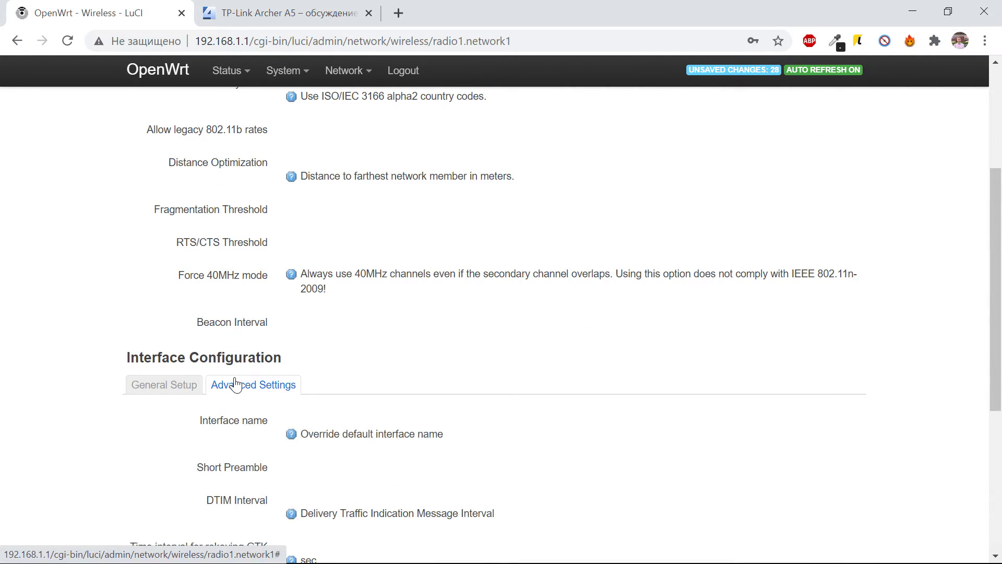
scroll(236, 379, down, 5)
scroll(236, 375, up, 10)
Step: Return to the Wireless Overview, open the "My Time" network's configuration on radio0, and check its operating frequency and channel choices
mouse_move(330, 81)
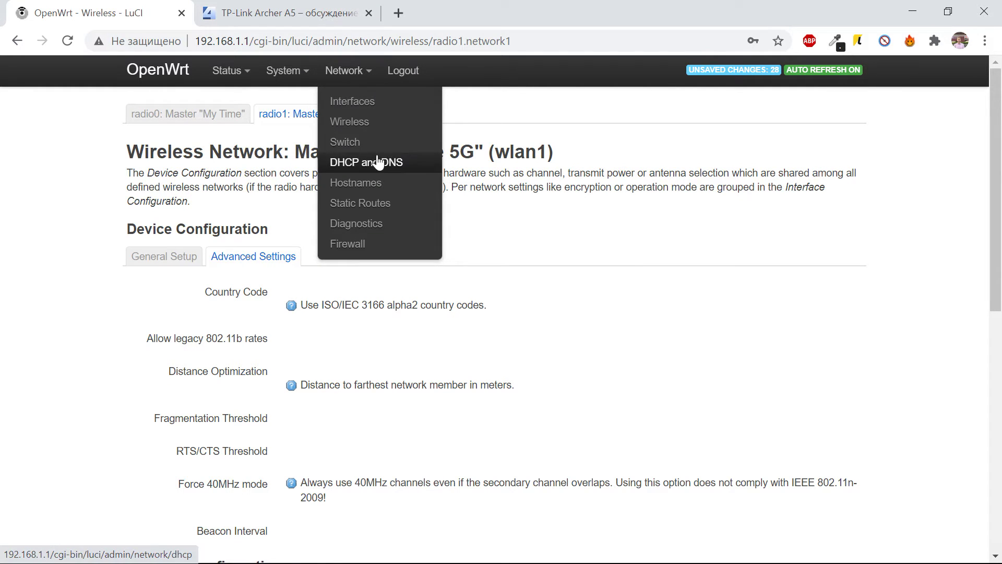
click(379, 133)
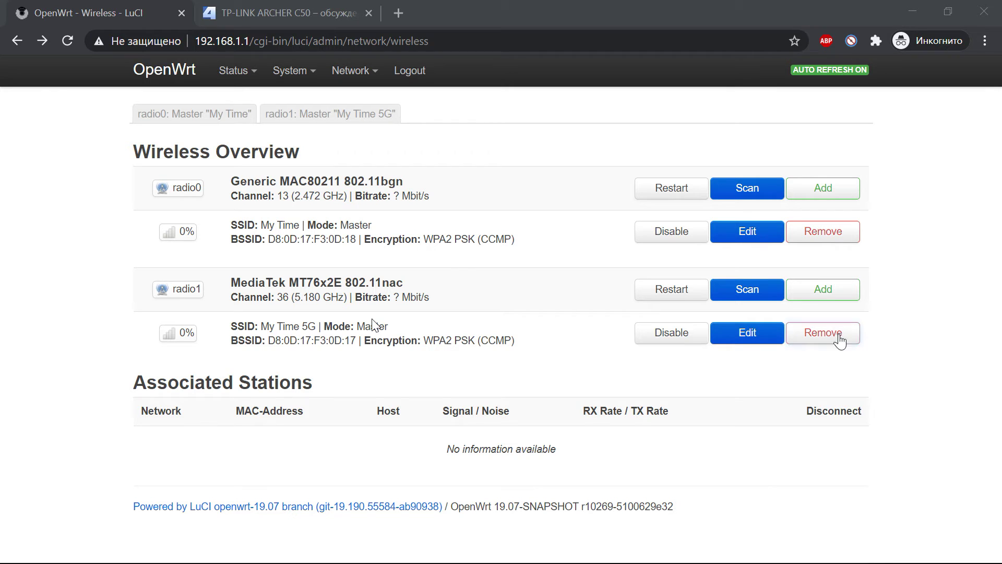
click(762, 235)
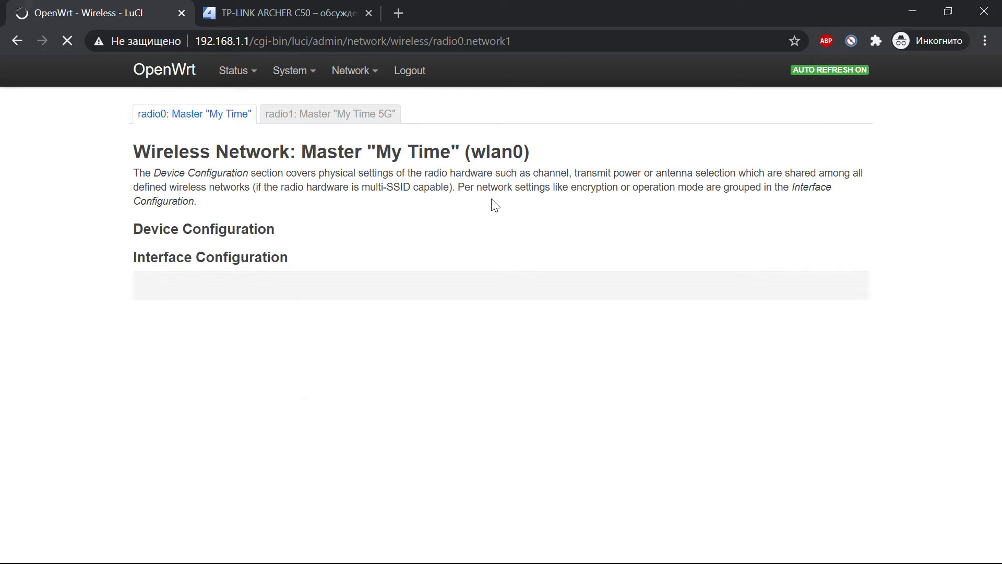
scroll(200, 440, down, 1)
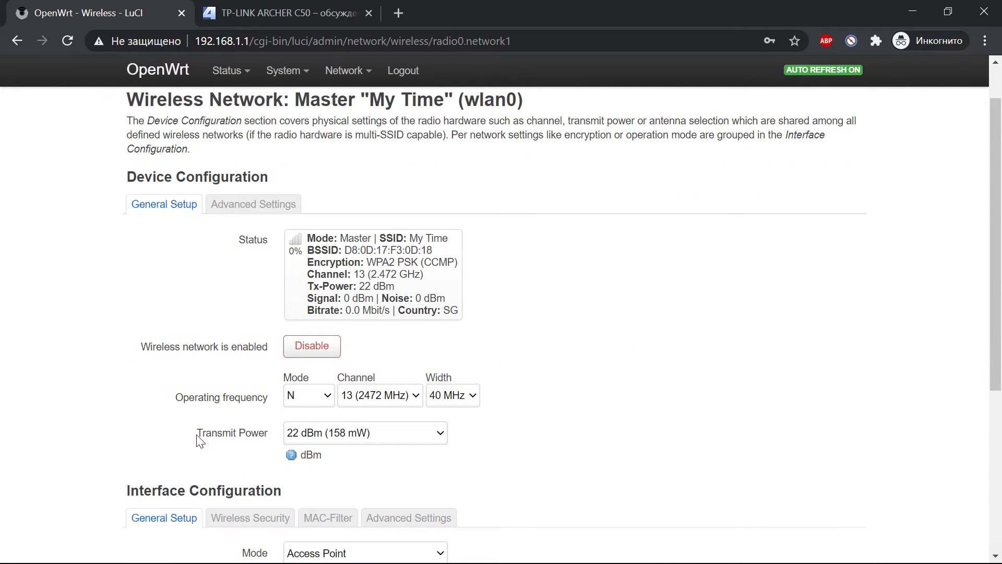
drag(177, 397, 266, 400)
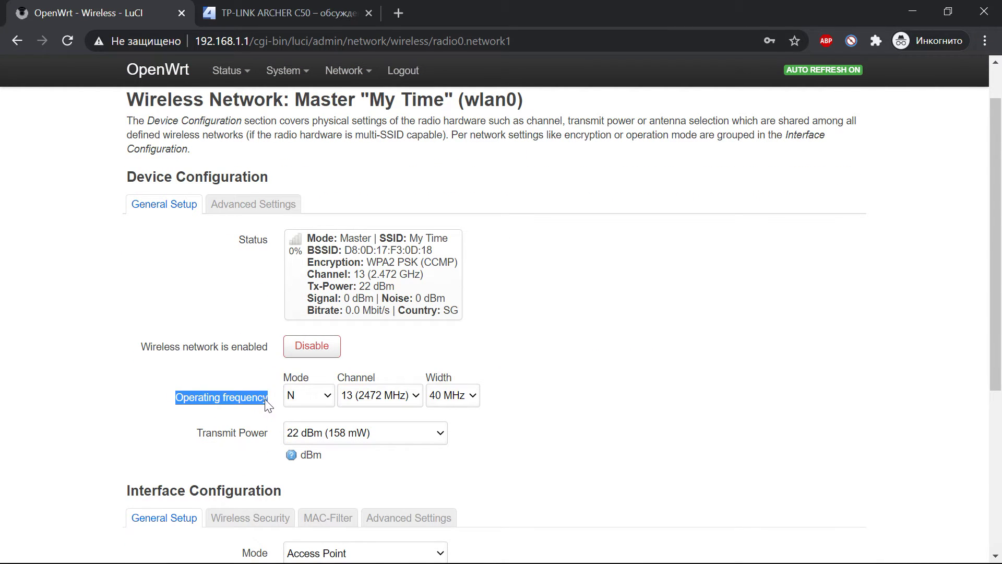
drag(455, 309, 452, 309)
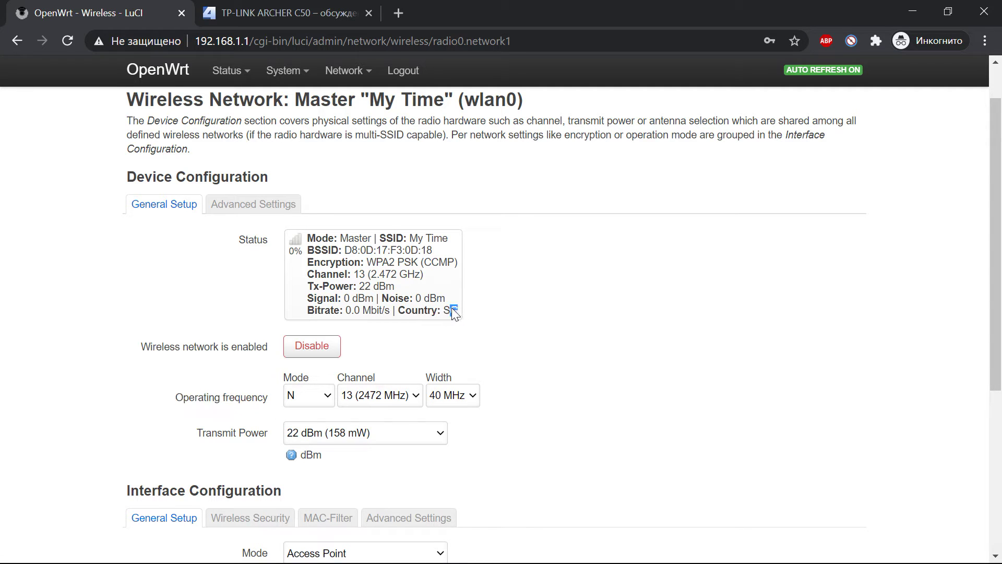
click(396, 400)
click(385, 376)
Step: Look over the "My Time" network's general setup and examine its advanced device settings, including country code and distance optimization
scroll(588, 358, down, 5)
scroll(563, 339, up, 5)
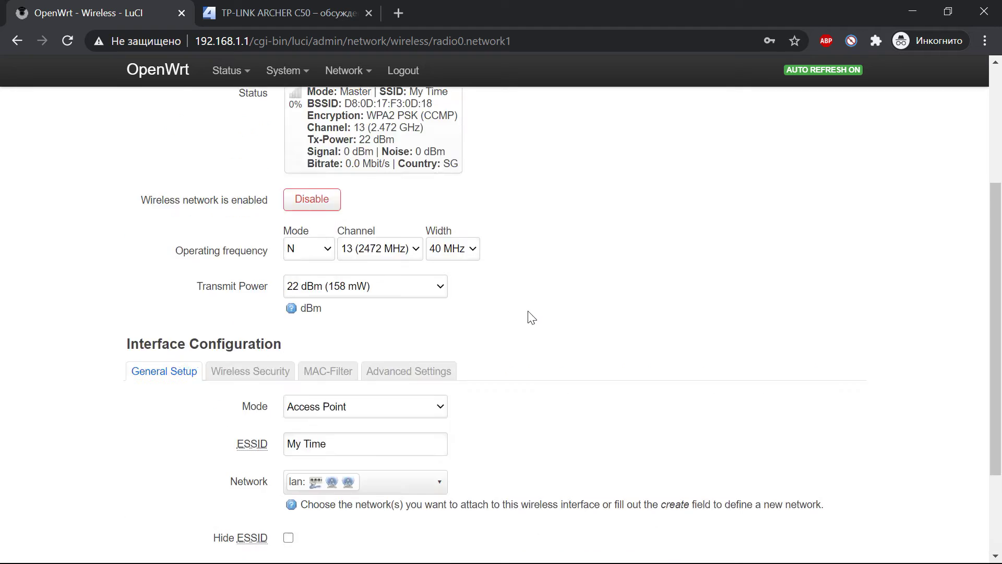
click(251, 191)
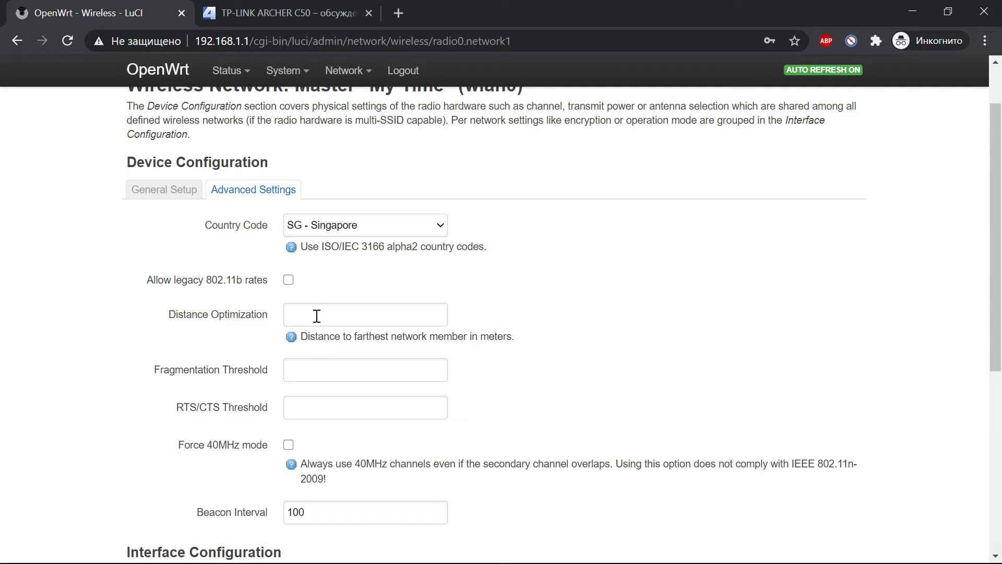
scroll(215, 313, down, 1)
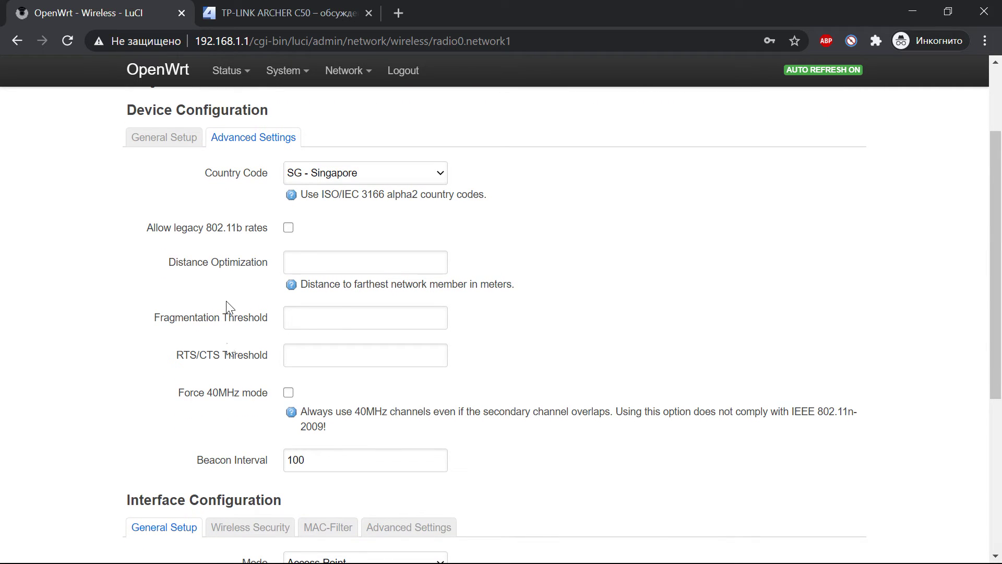
scroll(246, 324, down, 4)
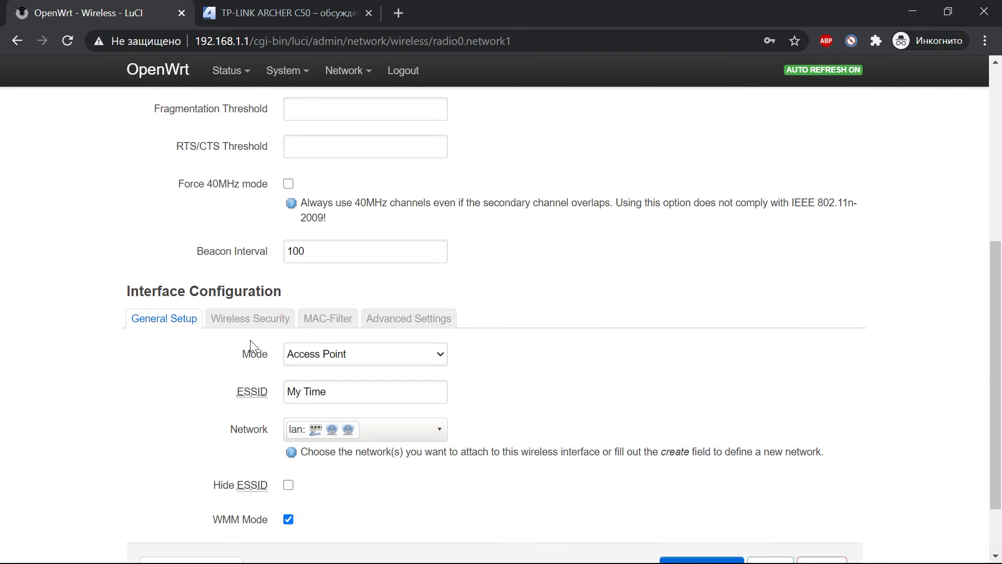
scroll(245, 318, up, 7)
Step: Switch the device configuration back to its general setup and list the available transmit power levels
click(157, 258)
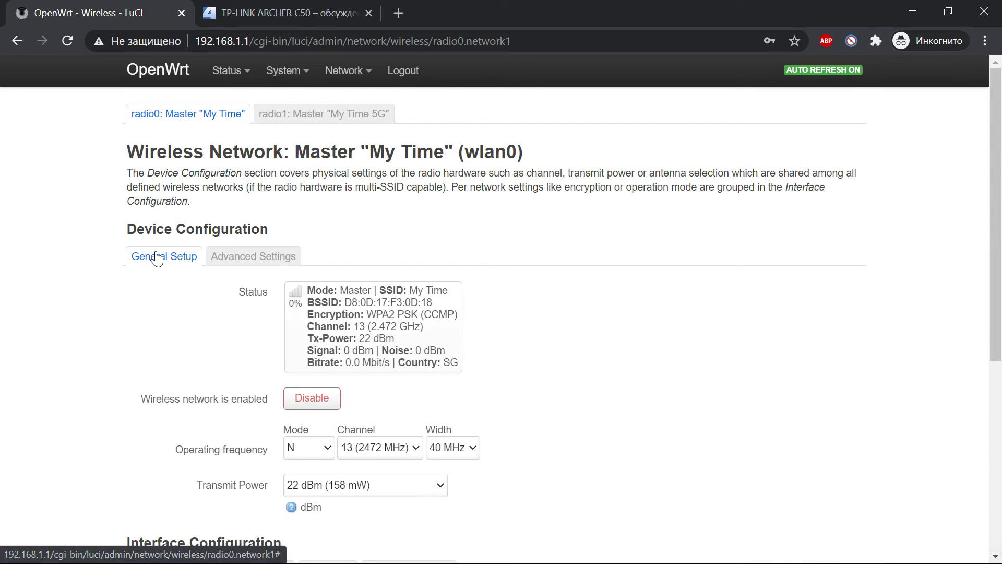
scroll(271, 261, down, 2)
click(353, 388)
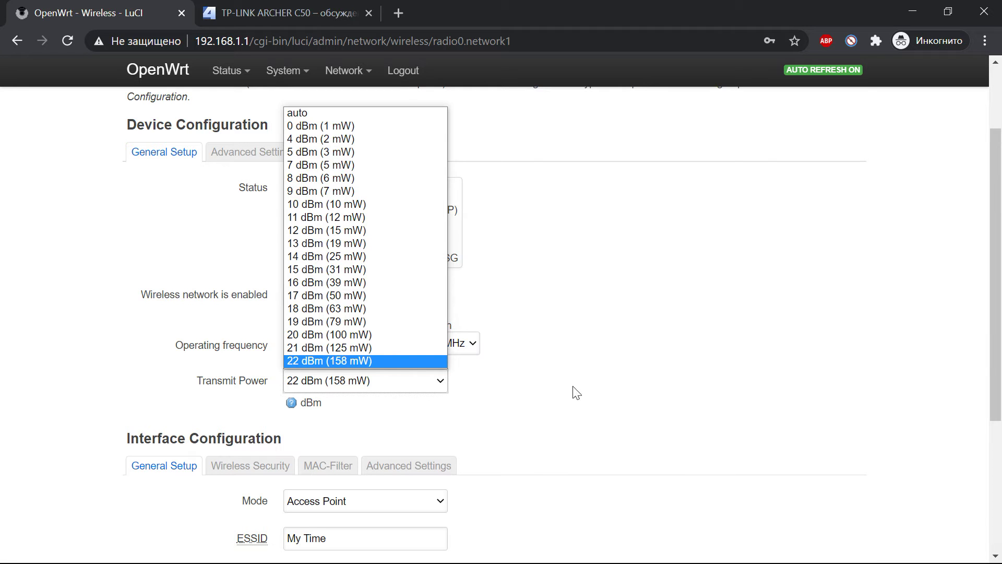
click(522, 385)
Step: Examine the general interface configuration of "My Time" and list the available wireless operating modes
scroll(517, 322, down, 2)
scroll(245, 391, down, 2)
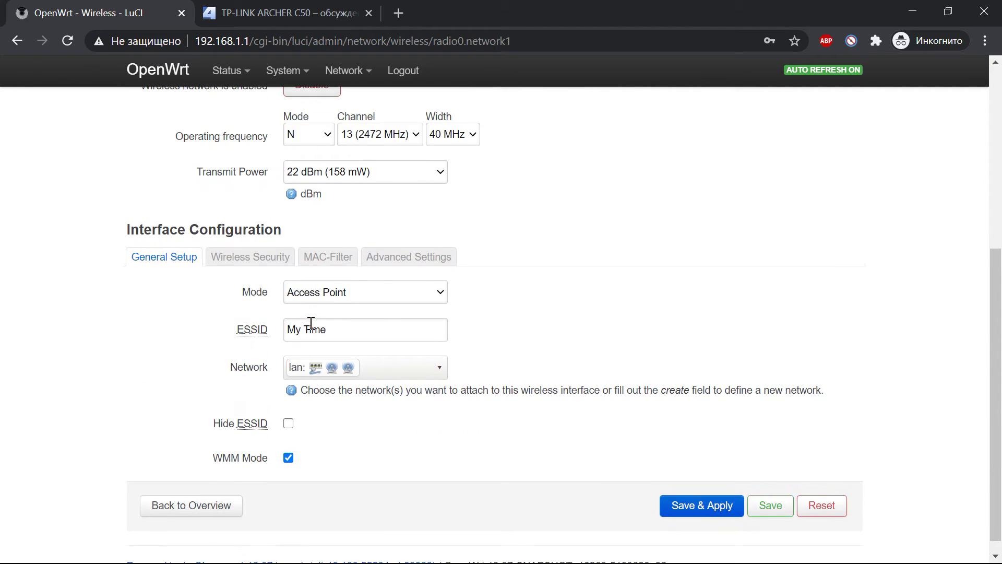
click(340, 293)
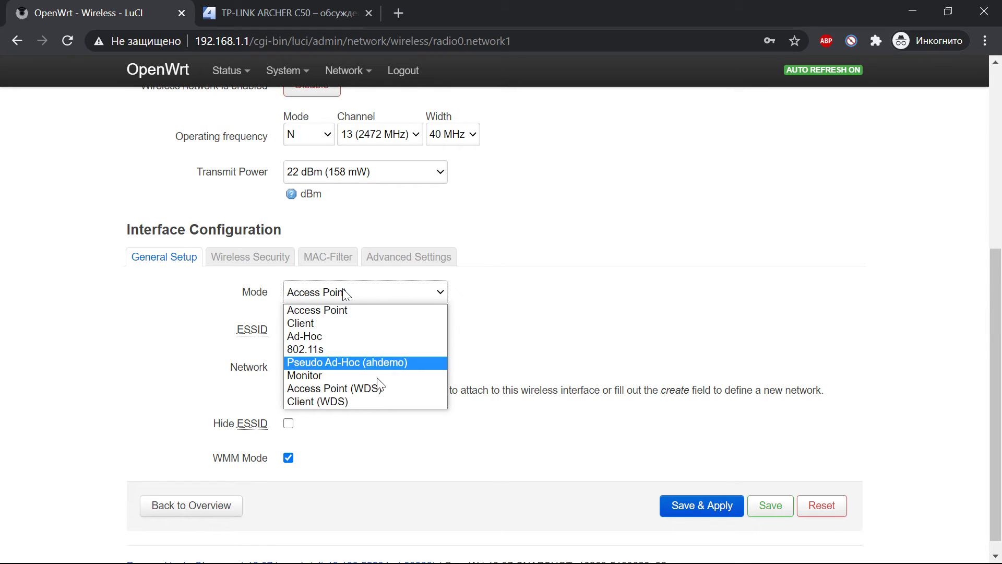
click(477, 275)
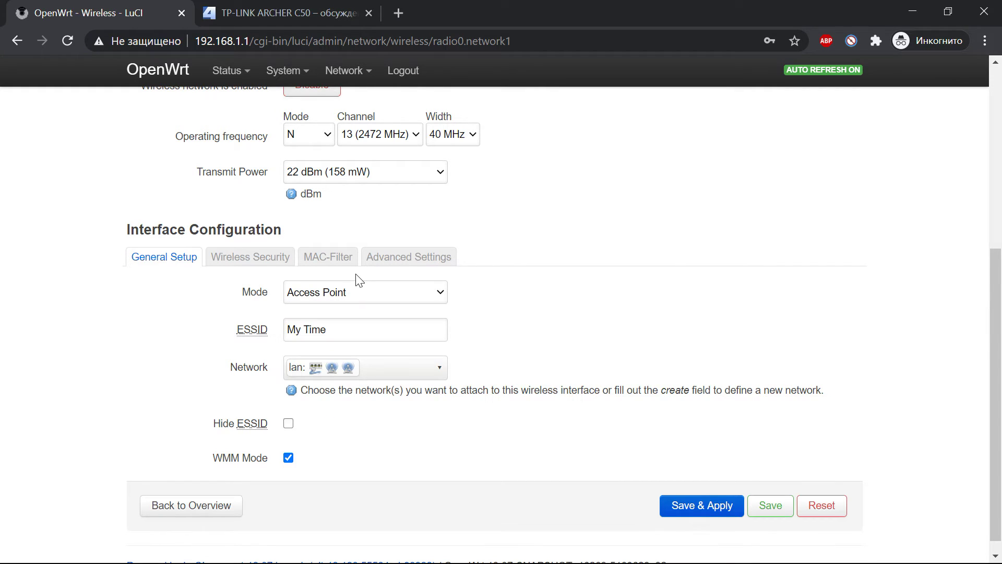
click(417, 292)
click(424, 279)
Step: View the interface's wireless security and MAC filter settings, and examine its advanced settings through to the end
click(230, 264)
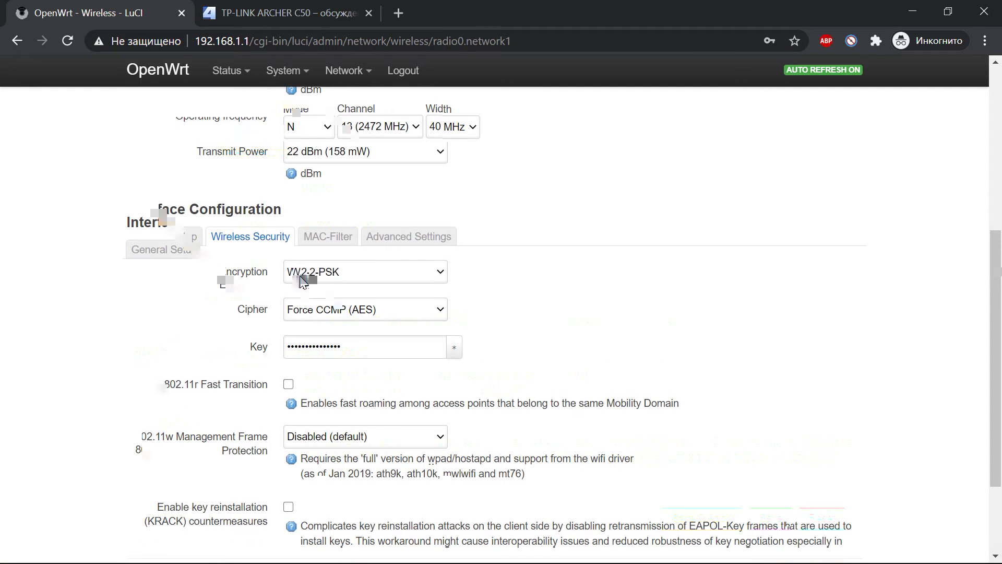
click(334, 254)
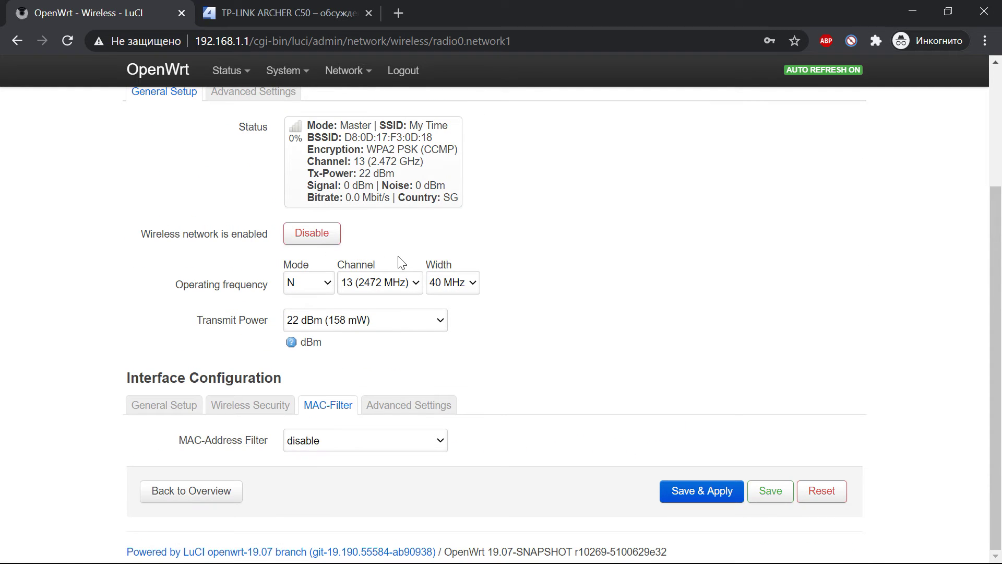
click(423, 407)
scroll(286, 420, down, 4)
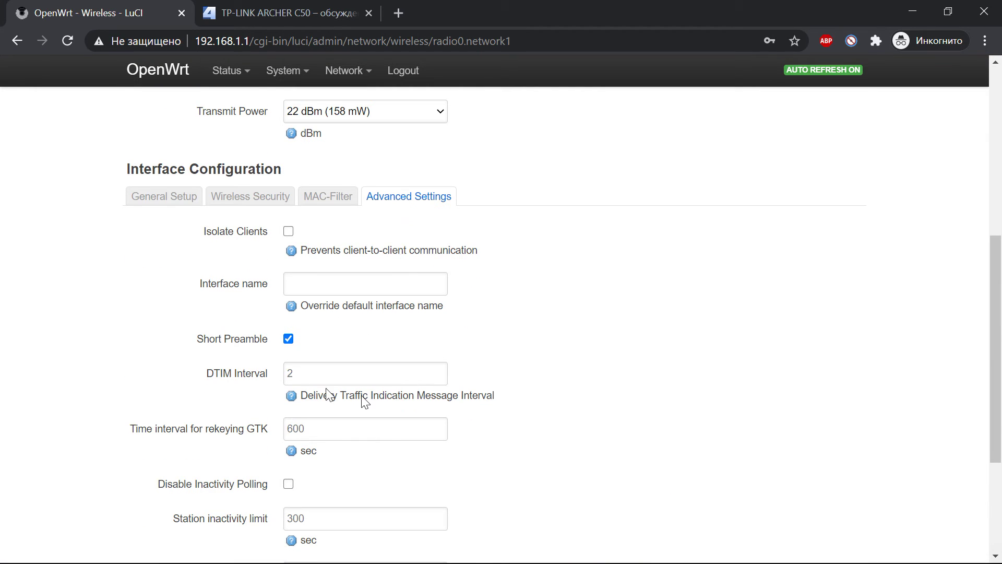
scroll(264, 387, down, 2)
scroll(265, 387, down, 2)
scroll(130, 374, up, 8)
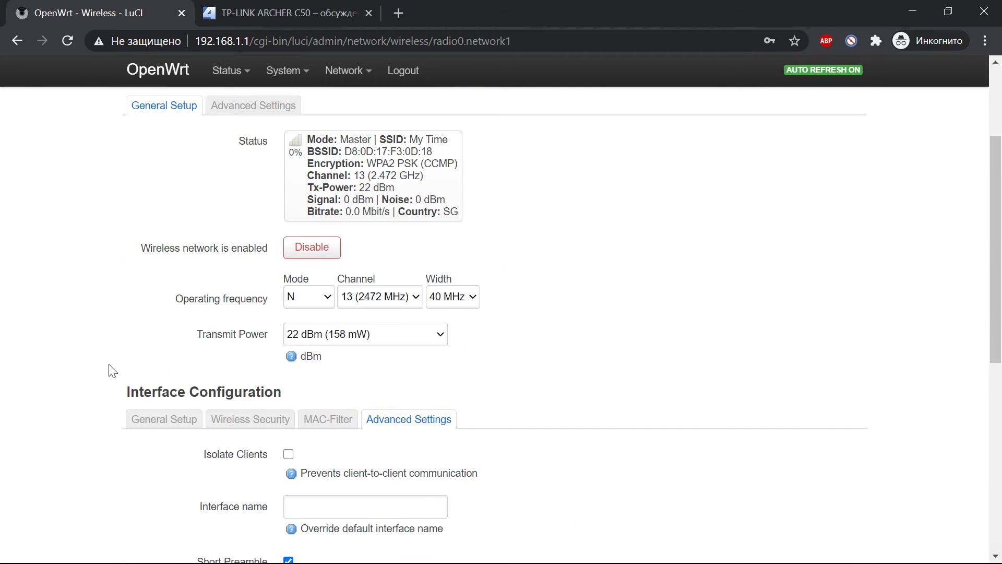
Step: Switch the interface configuration back to general setup, recheck the advanced device settings, and return to the device's general setup
click(177, 425)
scroll(180, 354, up, 3)
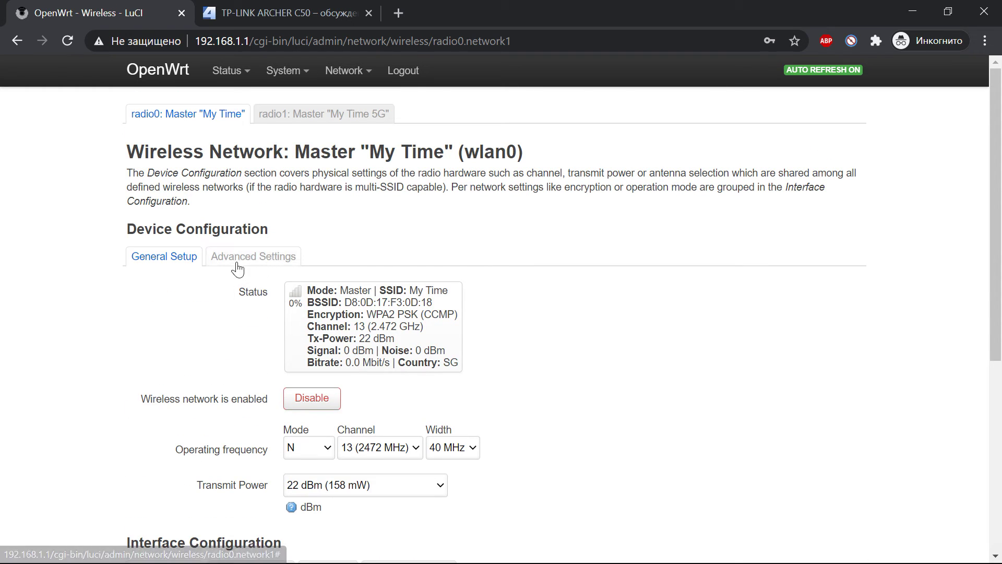
click(177, 268)
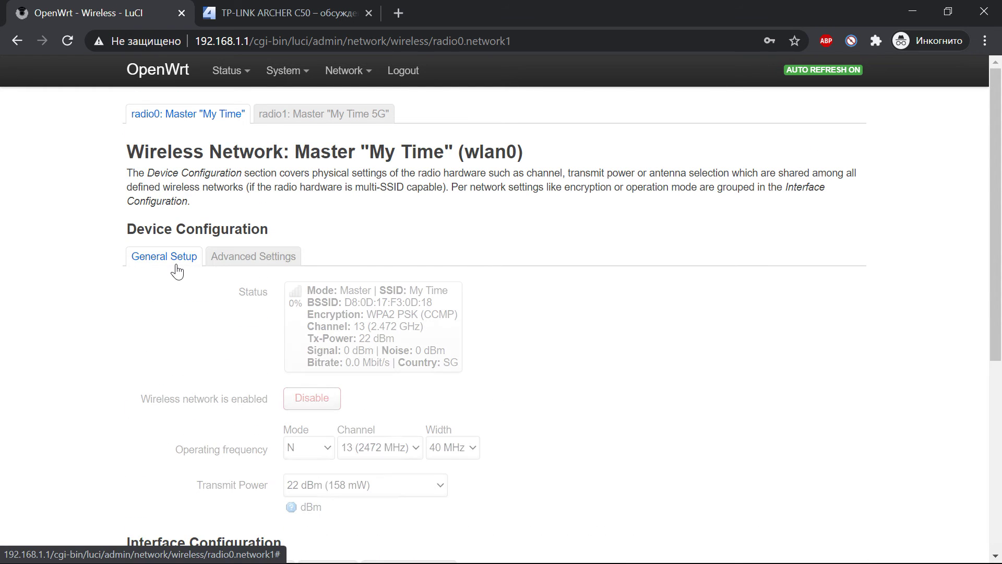
click(271, 257)
scroll(138, 225, down, 2)
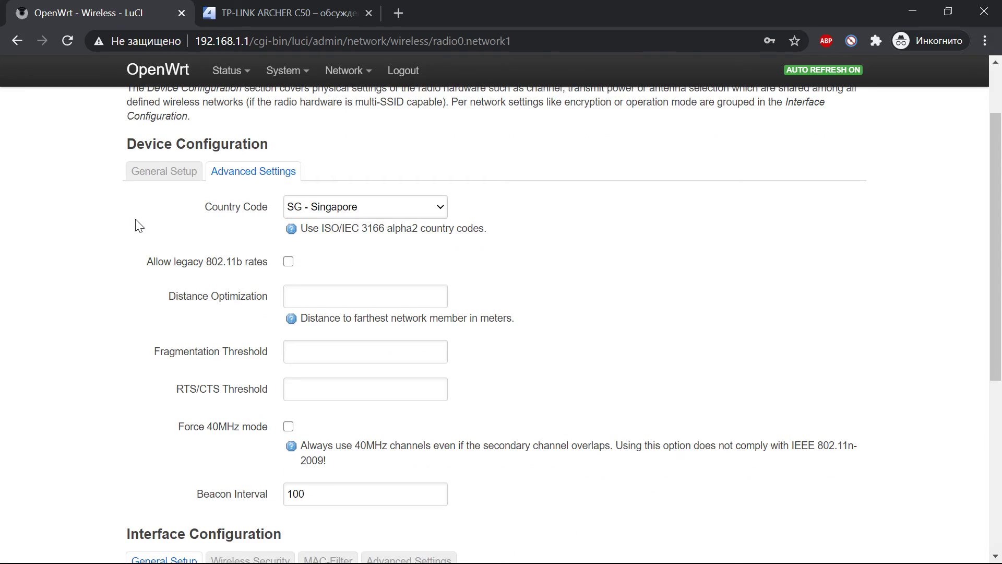
click(160, 171)
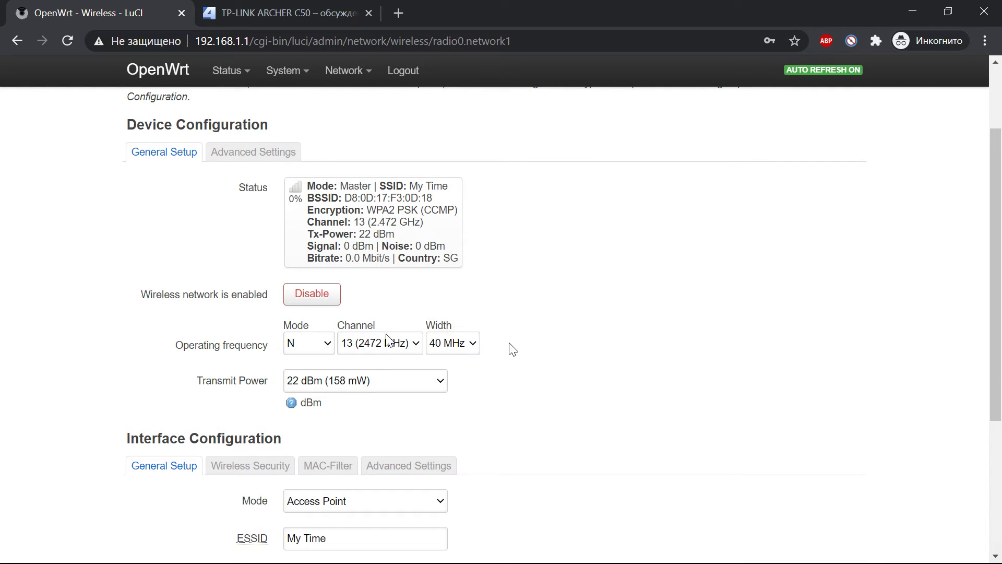
Step: Return to the Wireless Overview and open the configuration of the "My Time 5G" network on radio1
scroll(444, 294, up, 2)
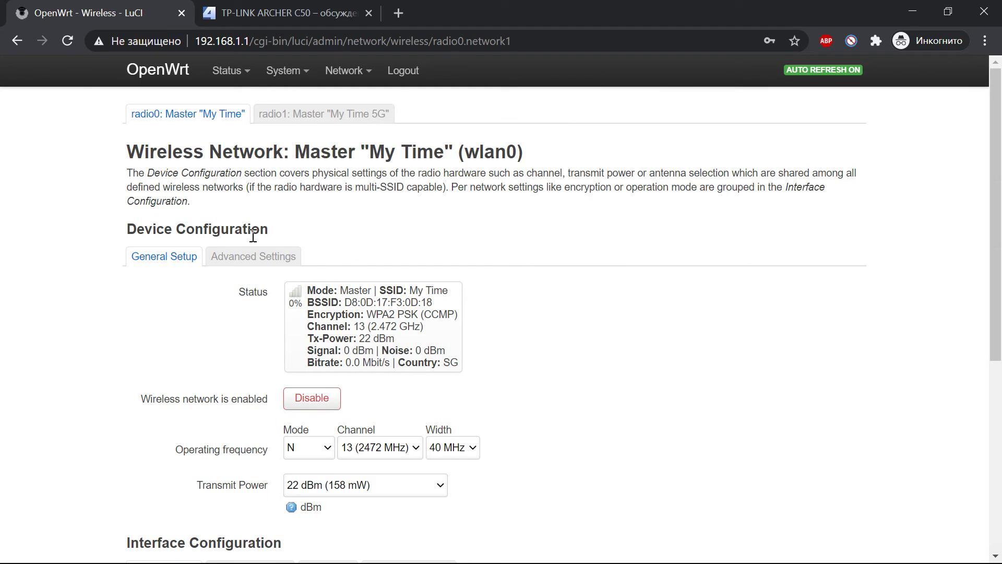
mouse_move(344, 72)
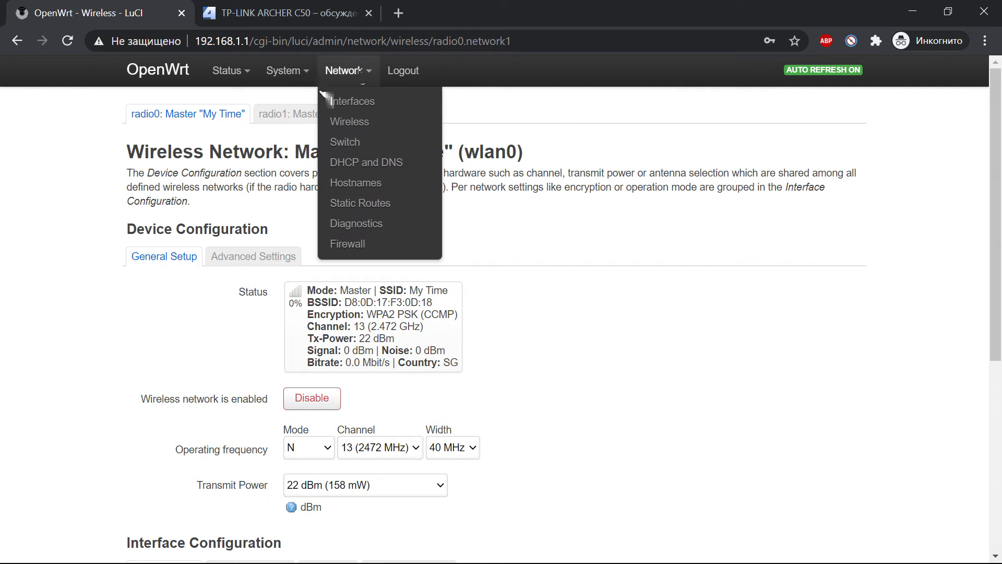
click(344, 125)
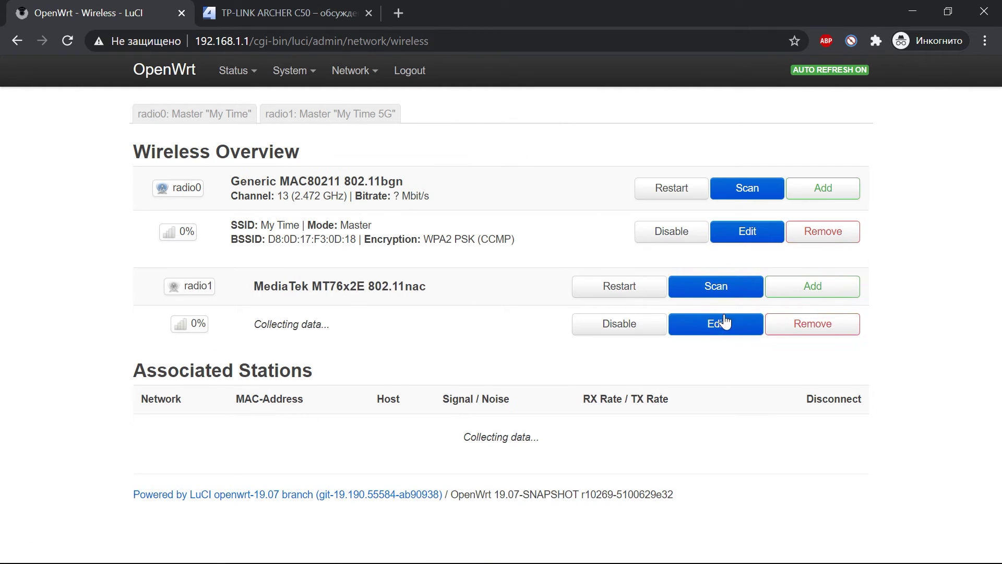
click(747, 336)
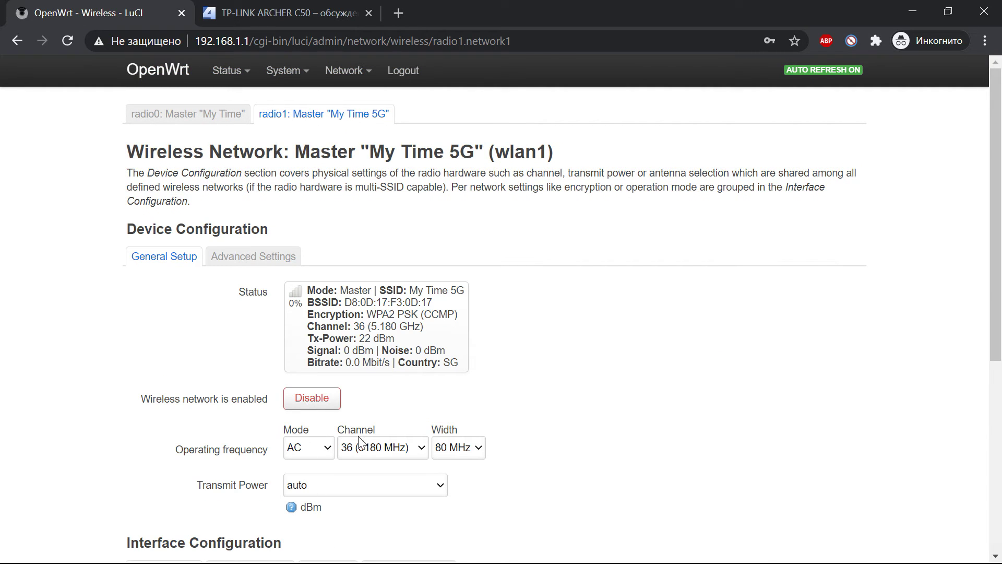
Step: Set the transmit power of the "My Time 5G" network to 22 dBm (158 mW), then save and apply the configuration
scroll(447, 444, down, 2)
click(340, 387)
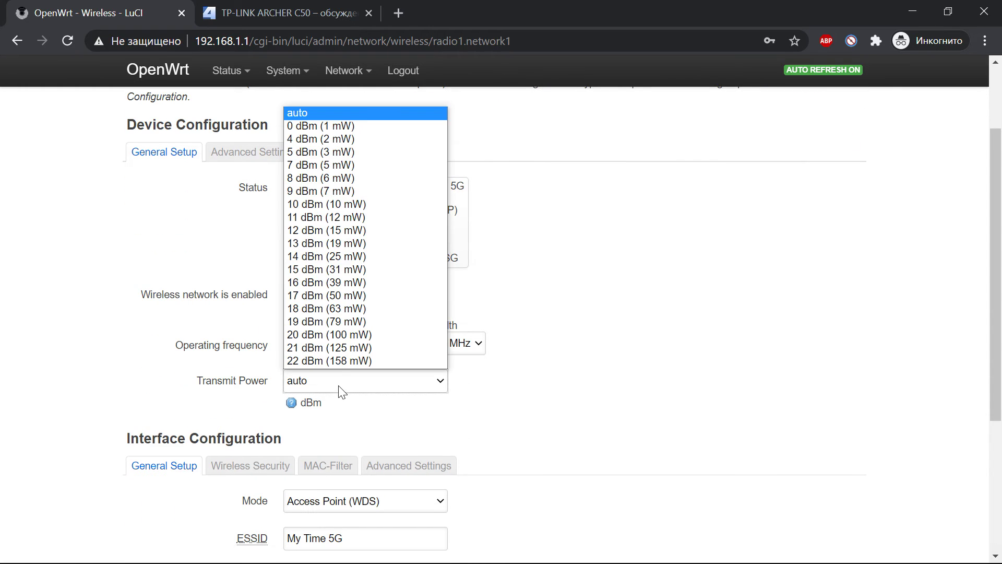
click(332, 360)
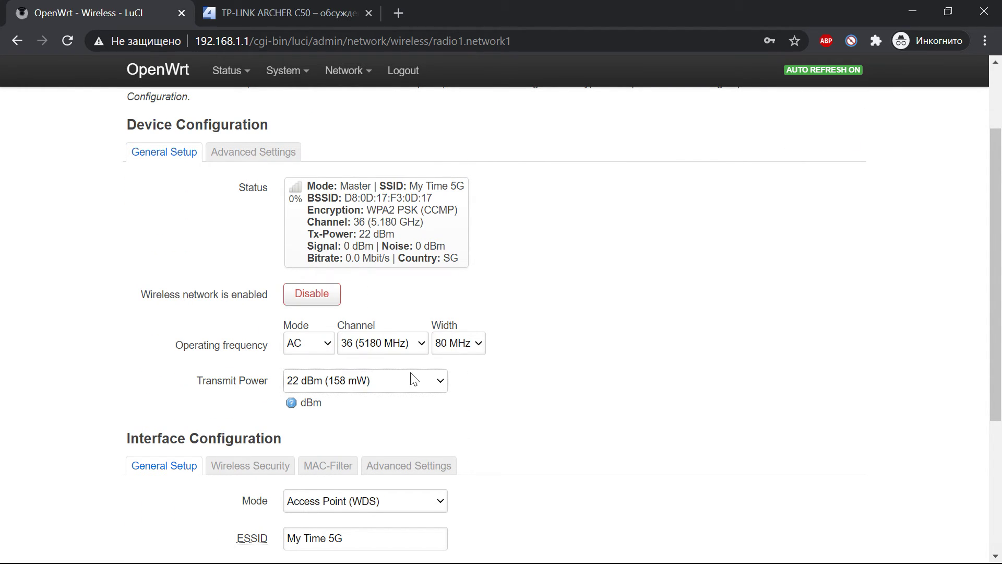
scroll(532, 385, down, 2)
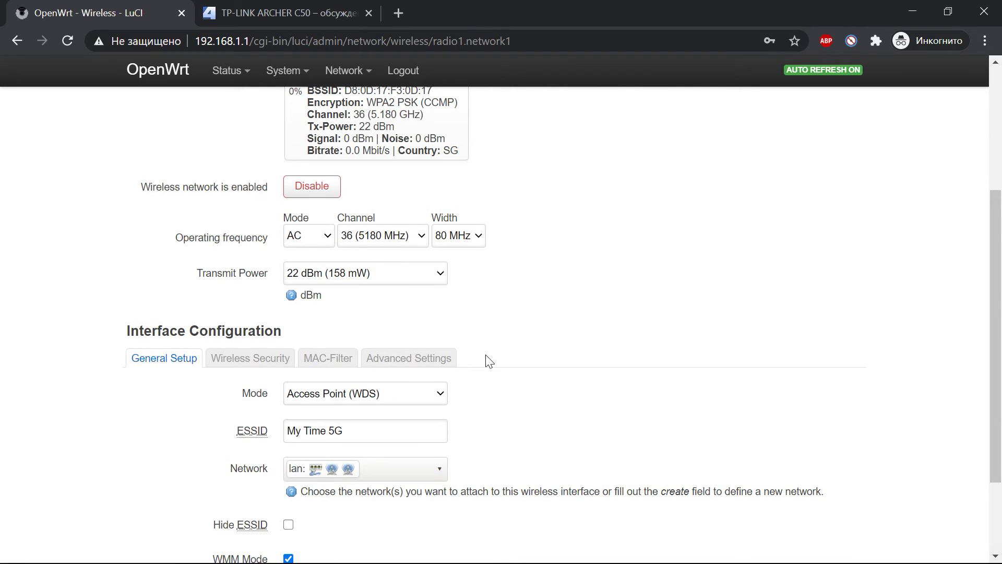
scroll(489, 360, down, 2)
click(688, 492)
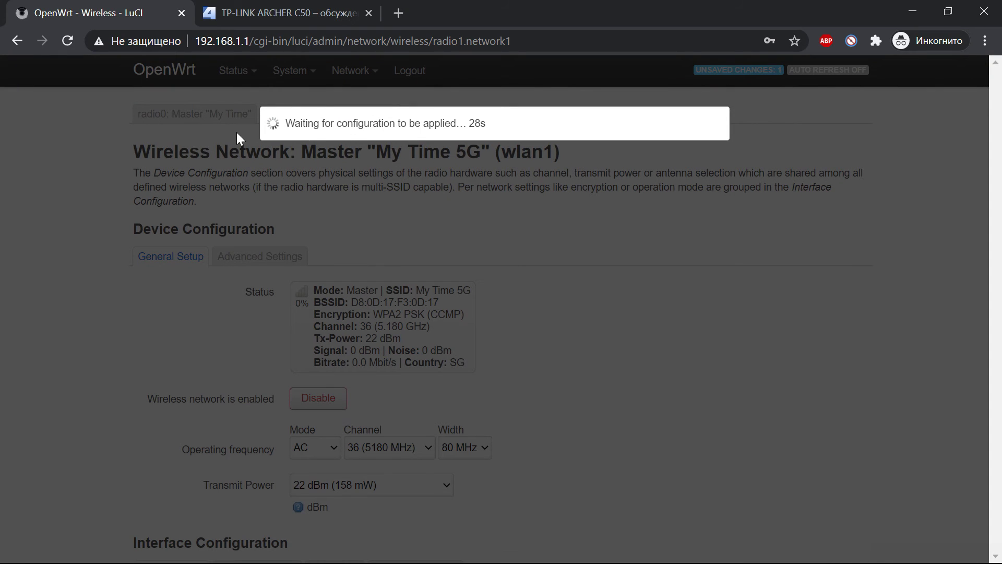
drag(283, 125, 532, 136)
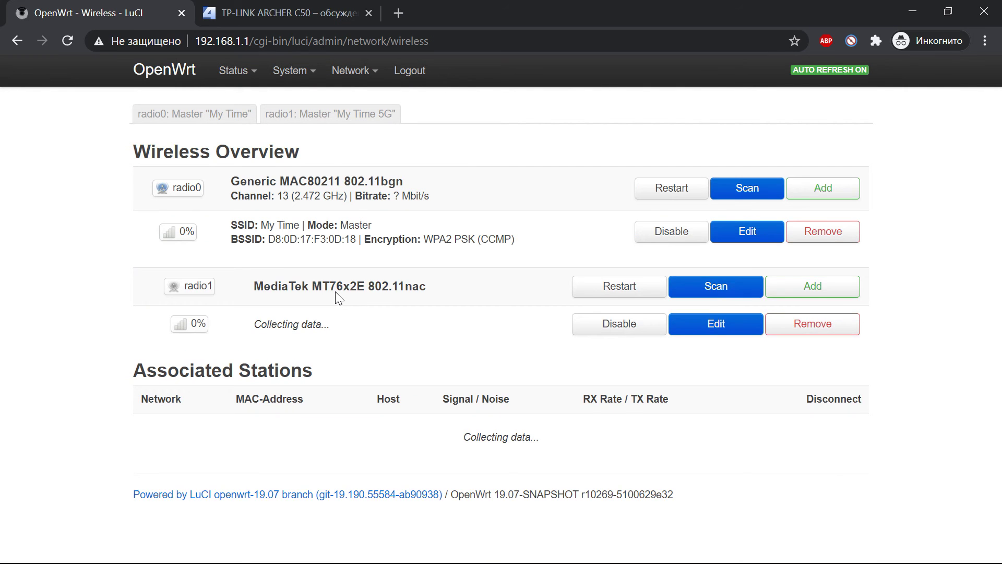
Step: Open the network's Switch settings to view the VLAN configuration of the router ports
mouse_move(264, 76)
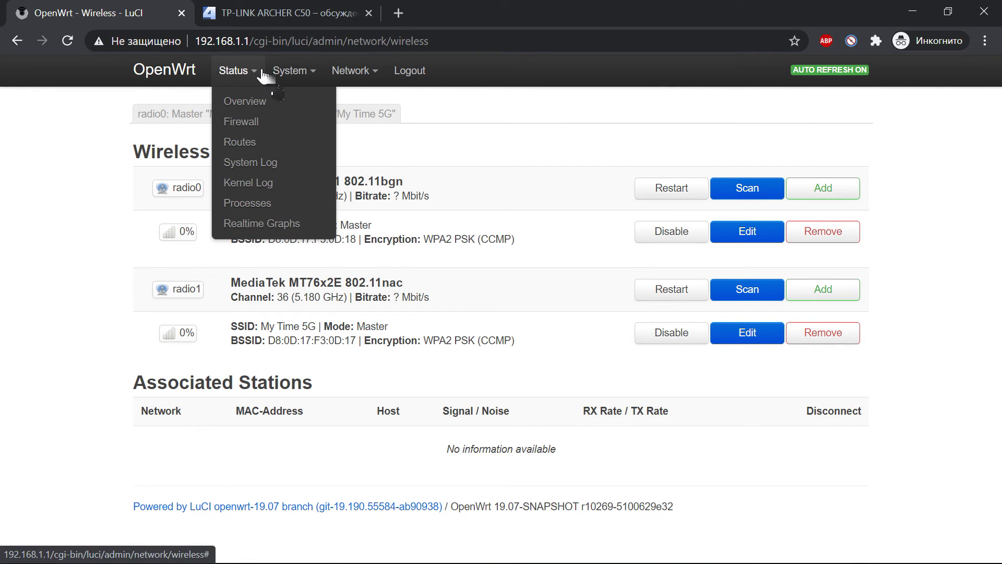
mouse_move(355, 71)
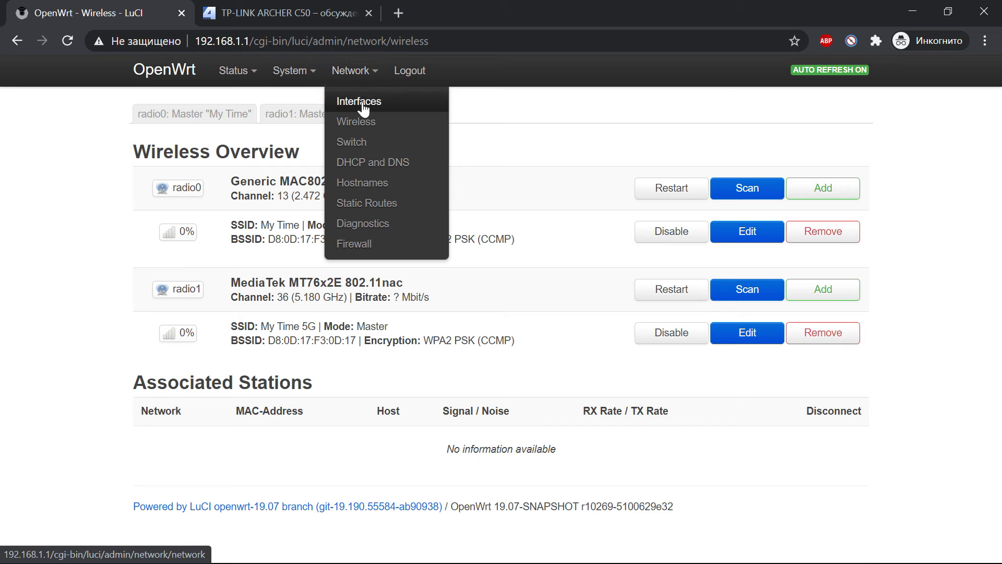
click(417, 150)
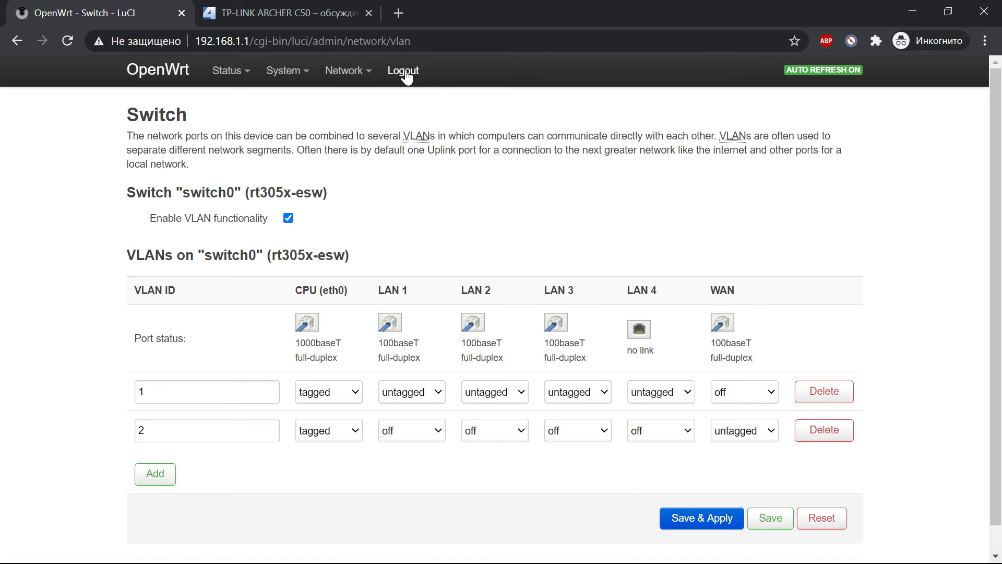
Step: Open the DHCP and DNS settings and look through the general server options from beginning to end
mouse_move(345, 71)
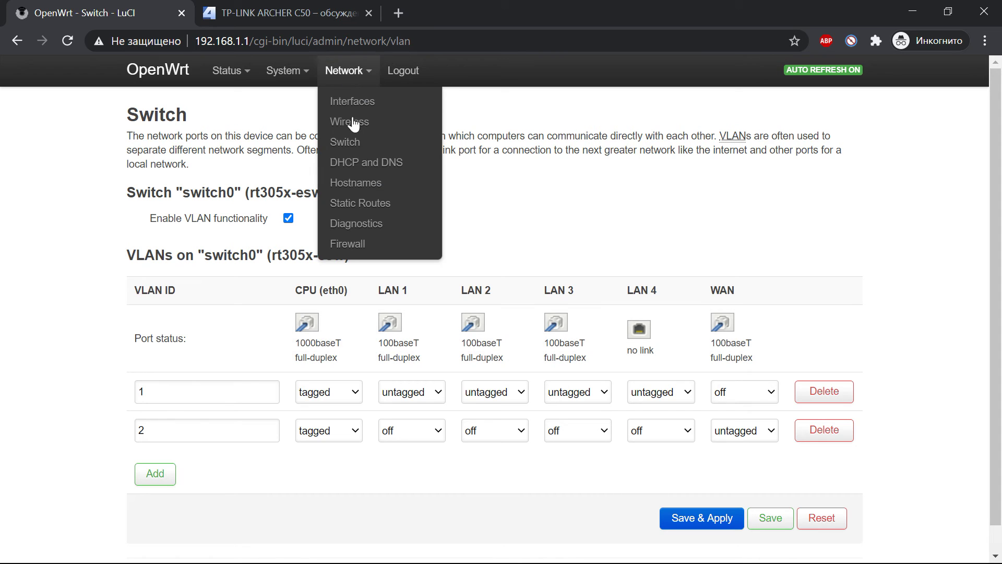
click(386, 170)
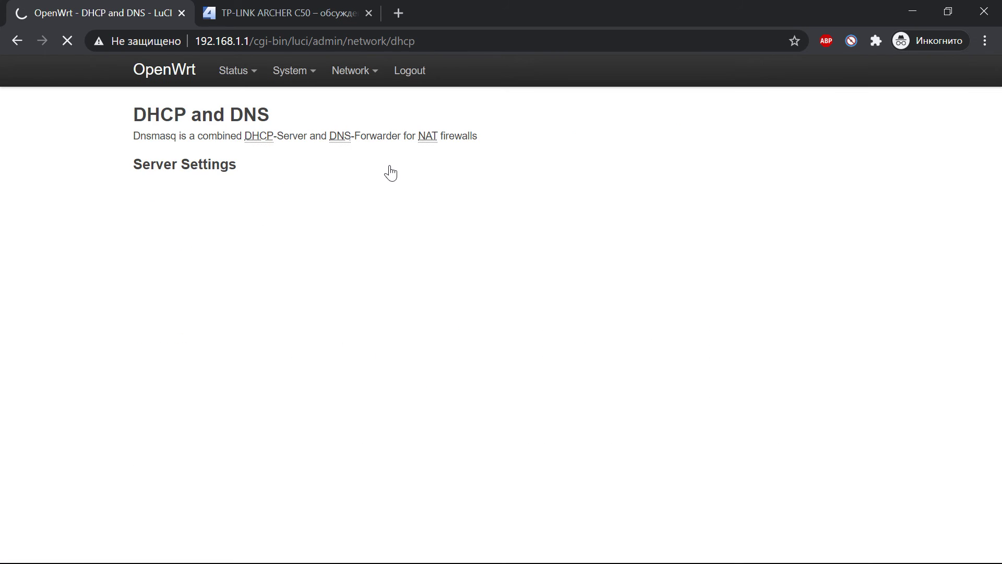
scroll(330, 244, down, 6)
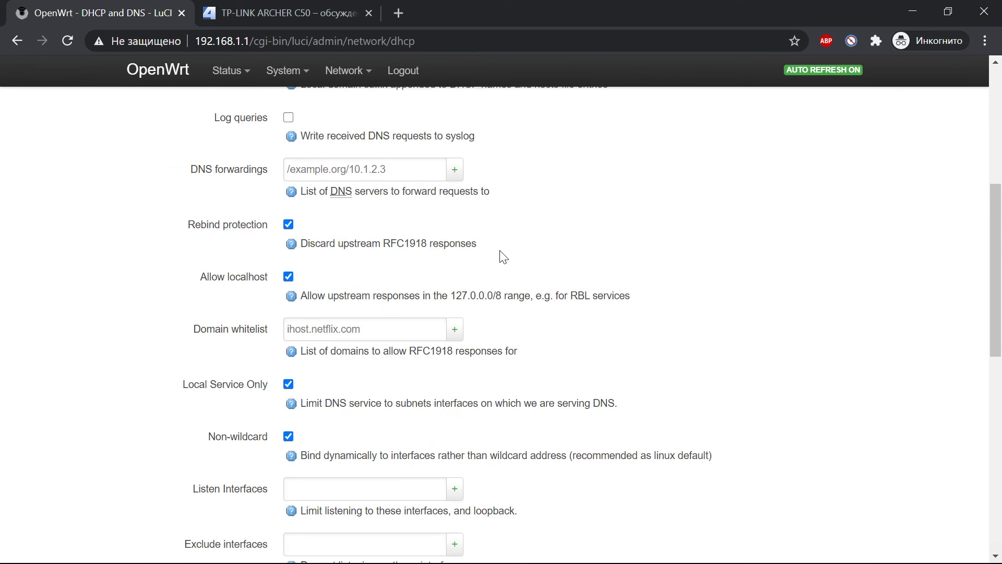
scroll(503, 256, up, 6)
scroll(511, 230, down, 15)
scroll(514, 234, up, 13)
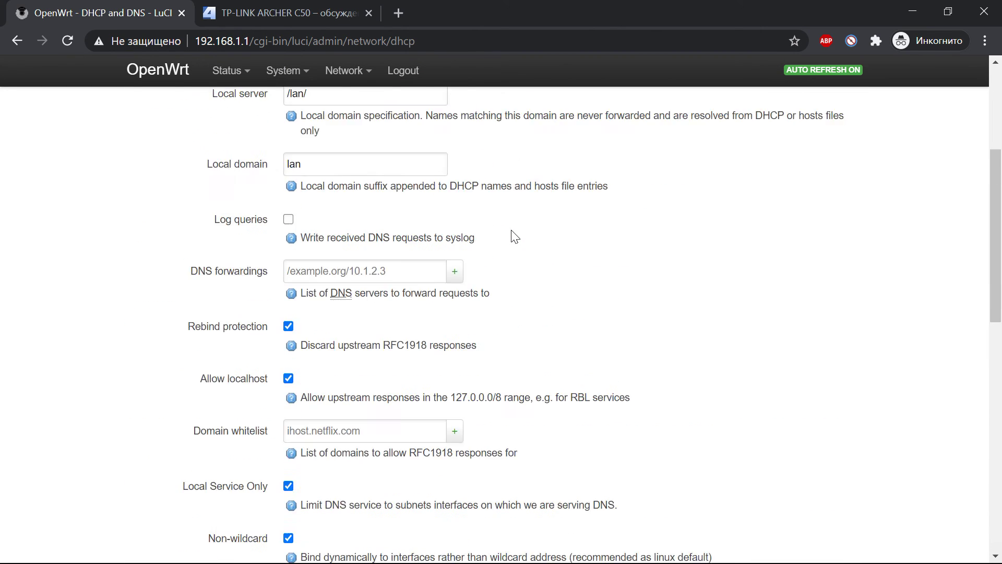
scroll(514, 237, up, 5)
Step: Open the network firewall configuration and examine its general settings and the lan and wan zones
mouse_move(347, 70)
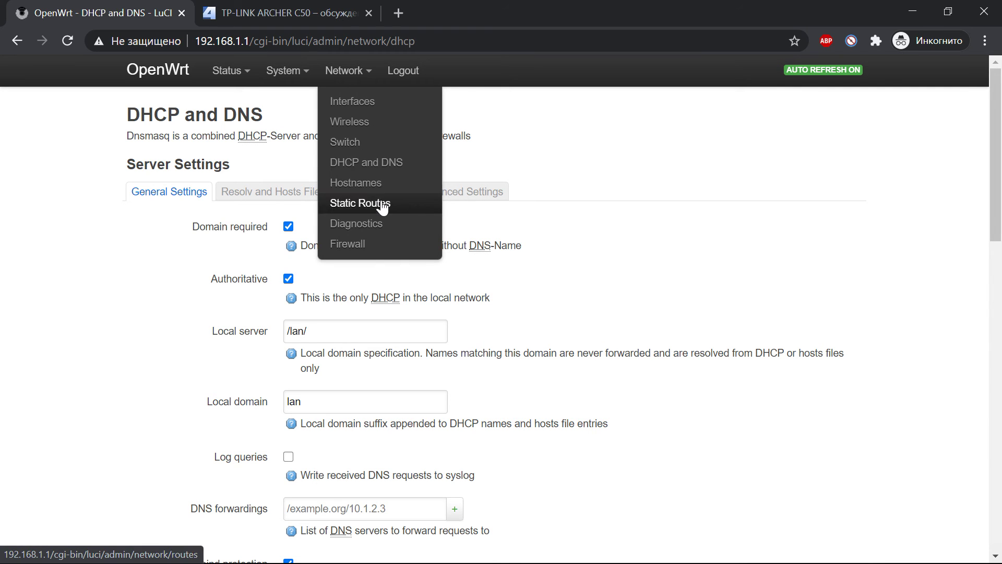
click(376, 244)
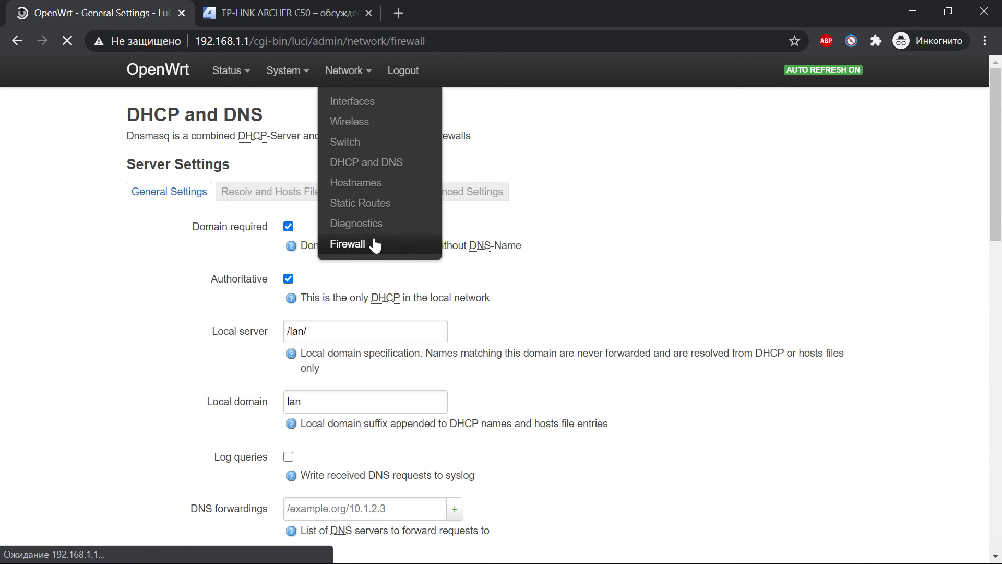
scroll(292, 310, down, 4)
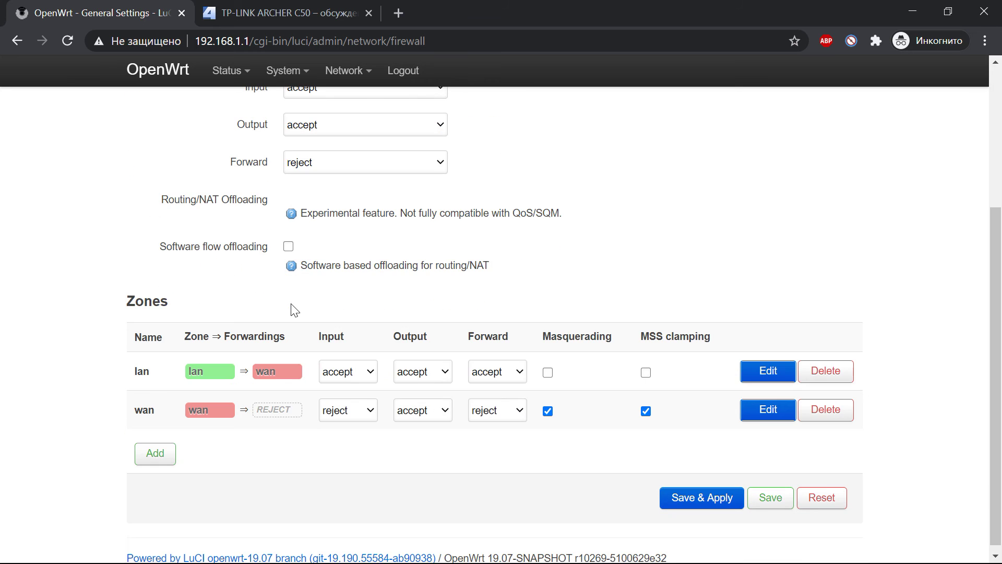
scroll(298, 296, up, 4)
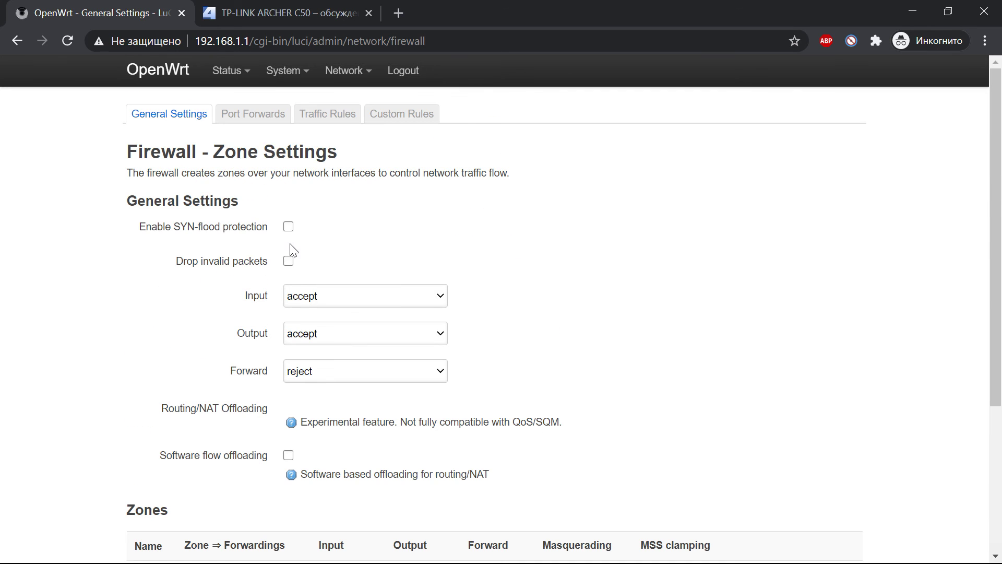
scroll(99, 253, down, 4)
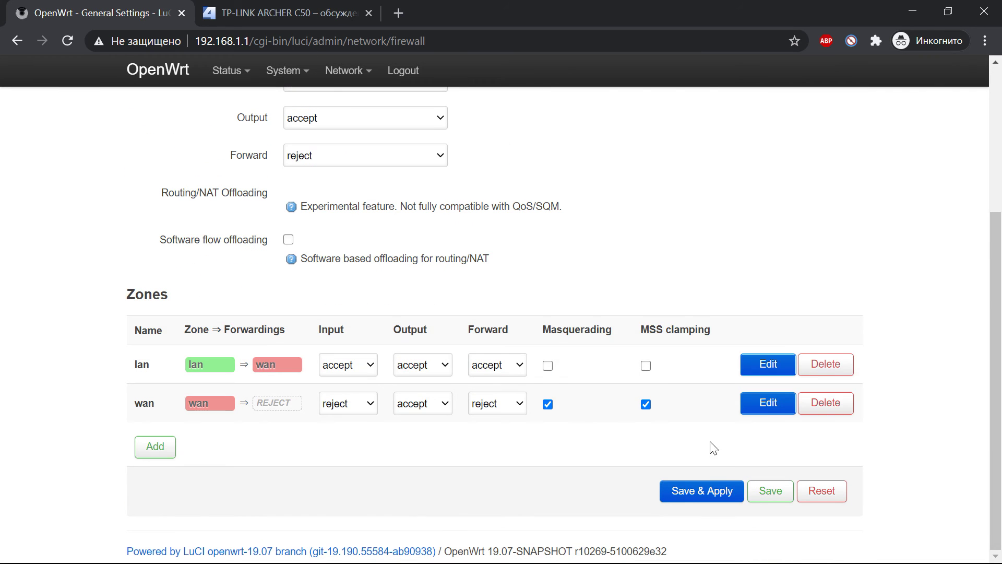
scroll(217, 398, up, 2)
scroll(468, 347, down, 2)
scroll(454, 329, up, 4)
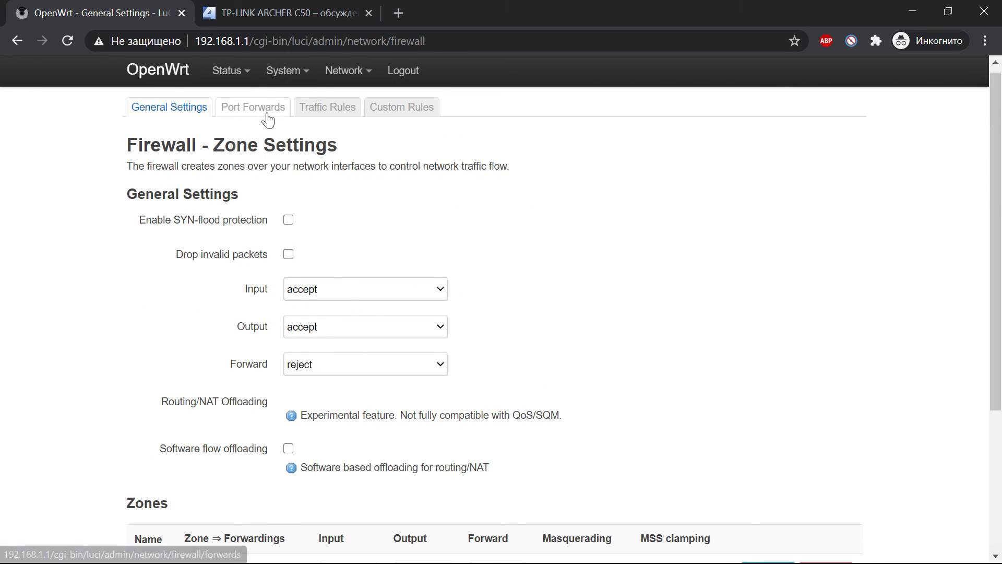
Step: View the firewall's port forwards and traffic rules, and open its custom rules
click(268, 120)
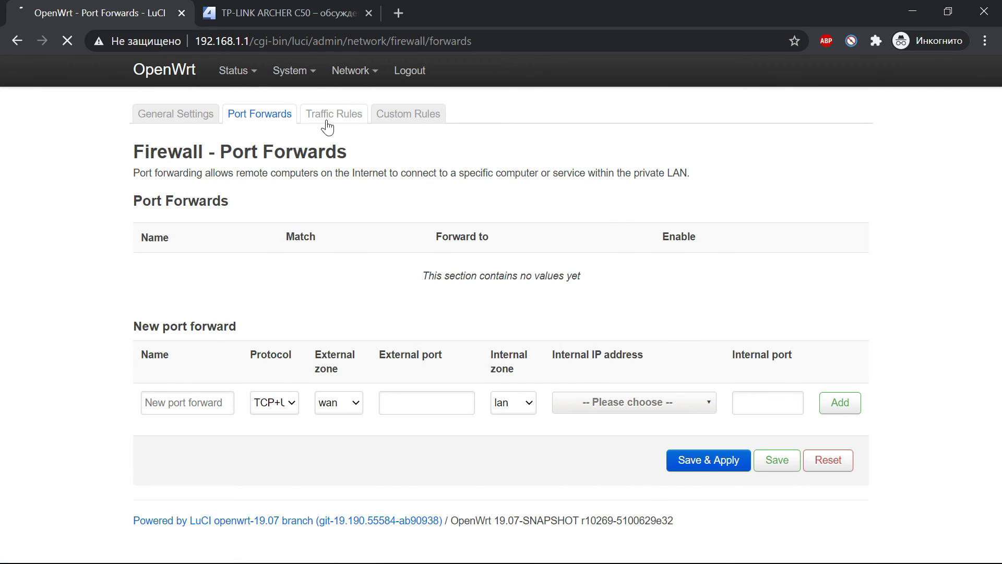
click(327, 115)
click(407, 114)
Step: Return to the status overview and highlight the 19.07 release number in the firmware version, then clear the selection
mouse_move(228, 71)
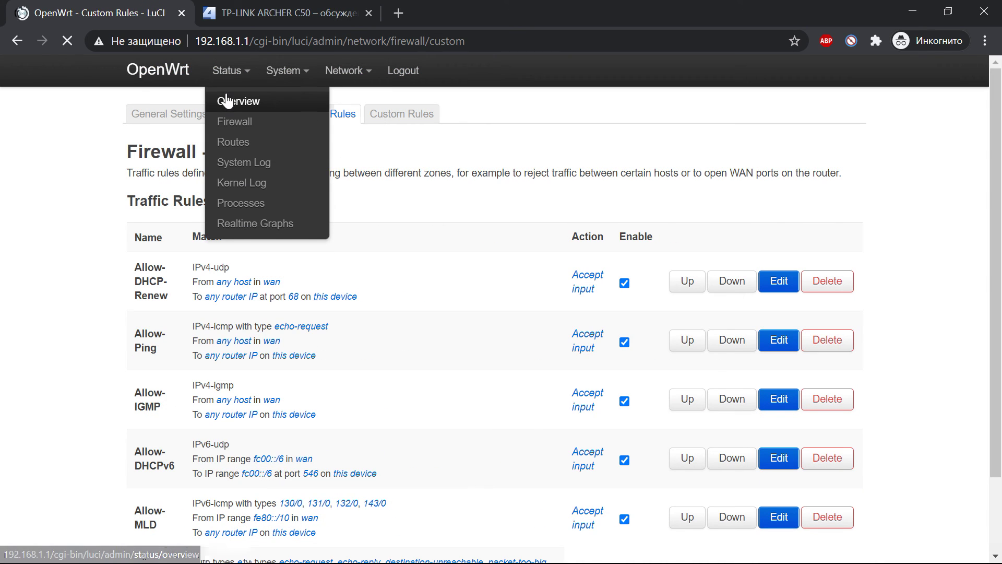
click(229, 101)
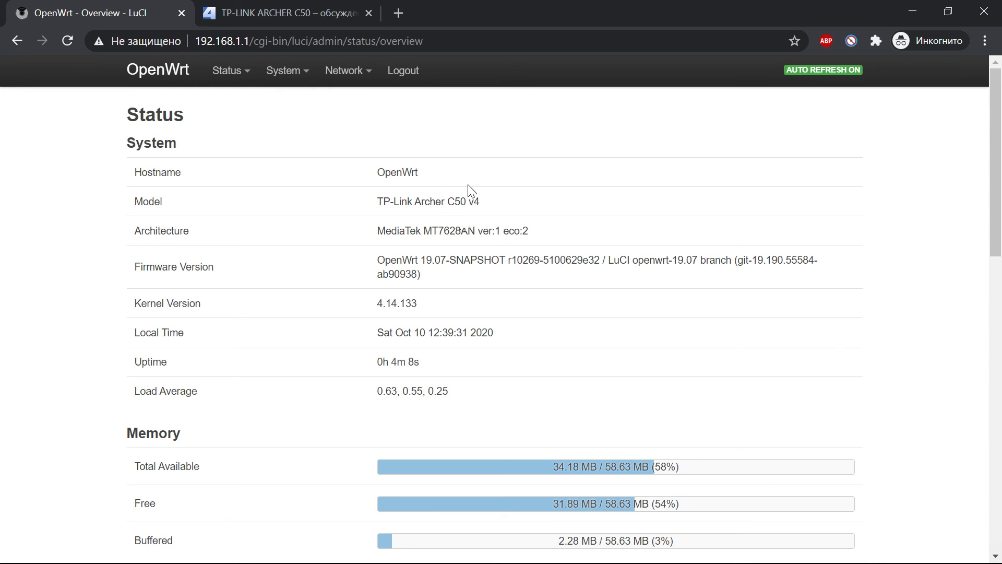
drag(422, 266, 444, 264)
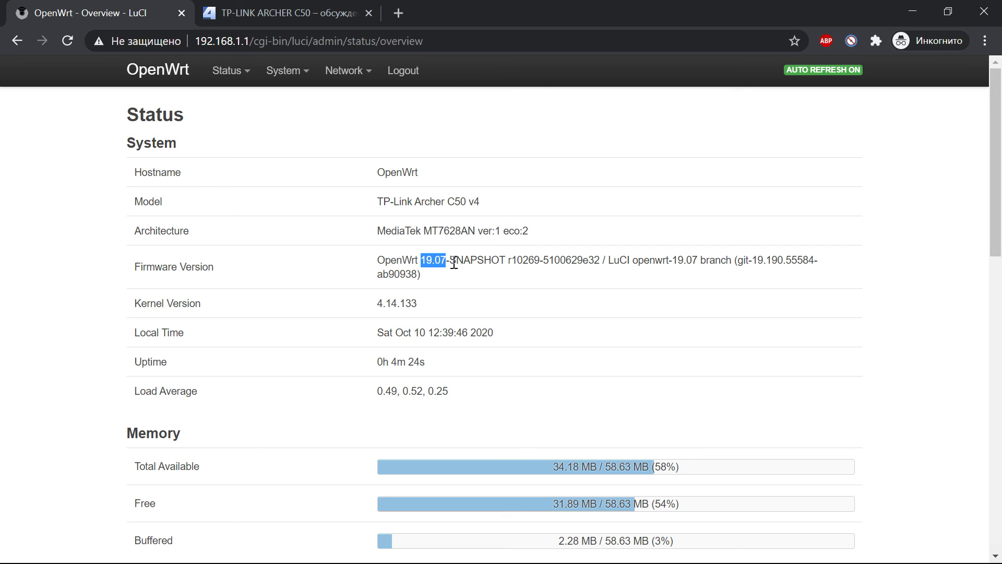
click(453, 263)
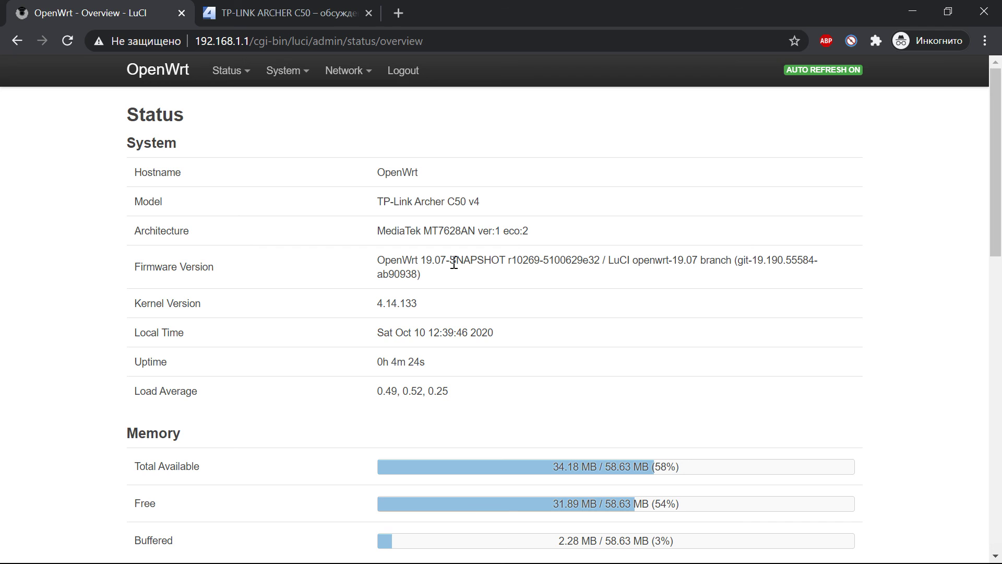